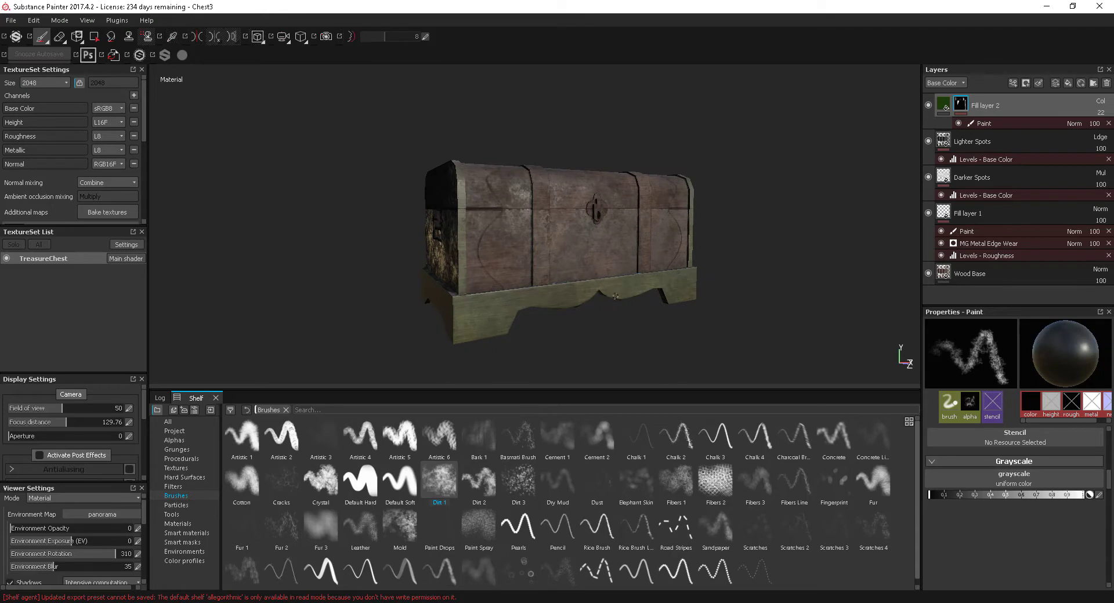
Hide the green Fill layer 2 on the treasure chest
{"action": "middle_click_drag", "start_coordinate": [610, 299], "coordinate": [629, 295], "text": "alt"}
{"action": "left_click_drag", "start_coordinate": [629, 295], "coordinate": [596, 298], "text": "alt"}
{"action": "right_click_drag", "start_coordinate": [596, 298], "coordinate": [674, 316], "text": "alt"}
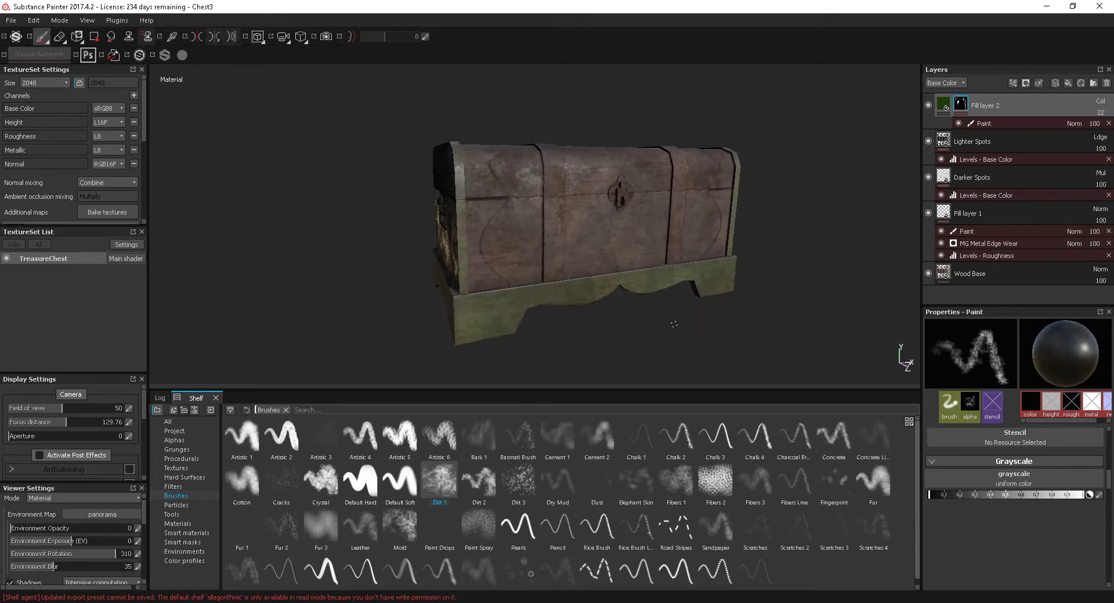
{"action": "left_click_drag", "start_coordinate": [674, 316], "coordinate": [637, 317], "text": "alt"}
{"action": "right_click_drag", "start_coordinate": [603, 302], "coordinate": [634, 313], "text": "alt"}
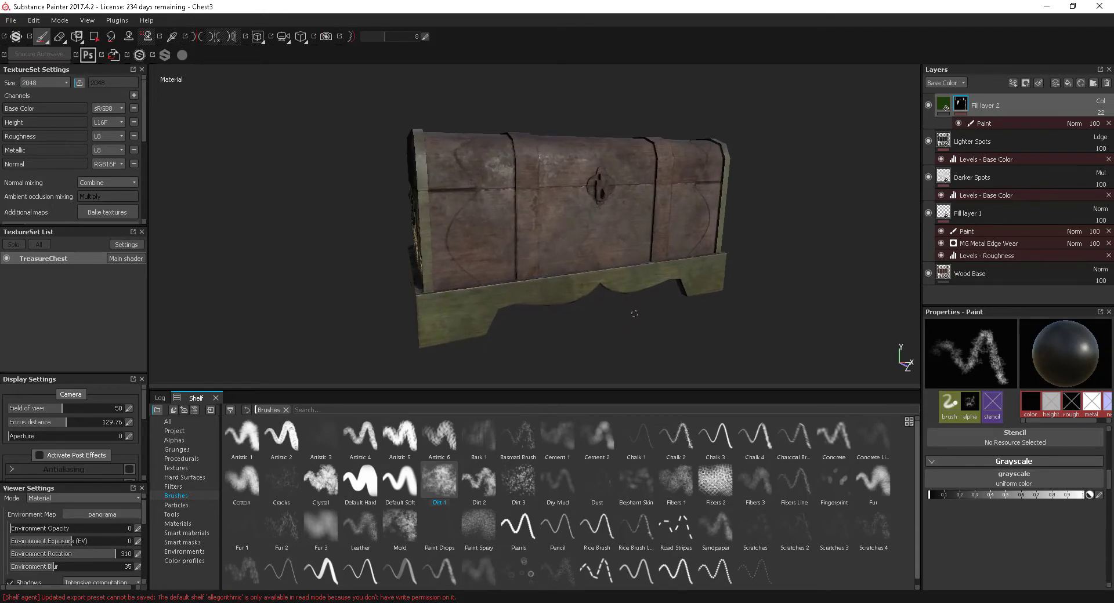
{"action": "left_click", "coordinate": [928, 106]}
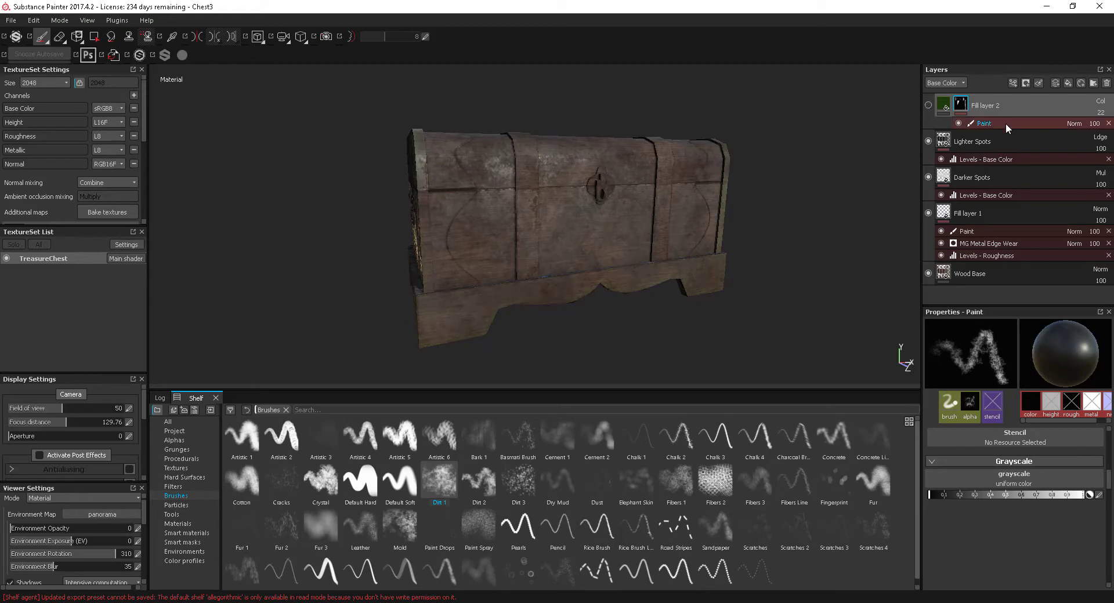
Add a fill layer above Fill layer 2 and disable its height, rough, metal and nrm channels, keeping only color
{"action": "left_click", "coordinate": [1068, 83]}
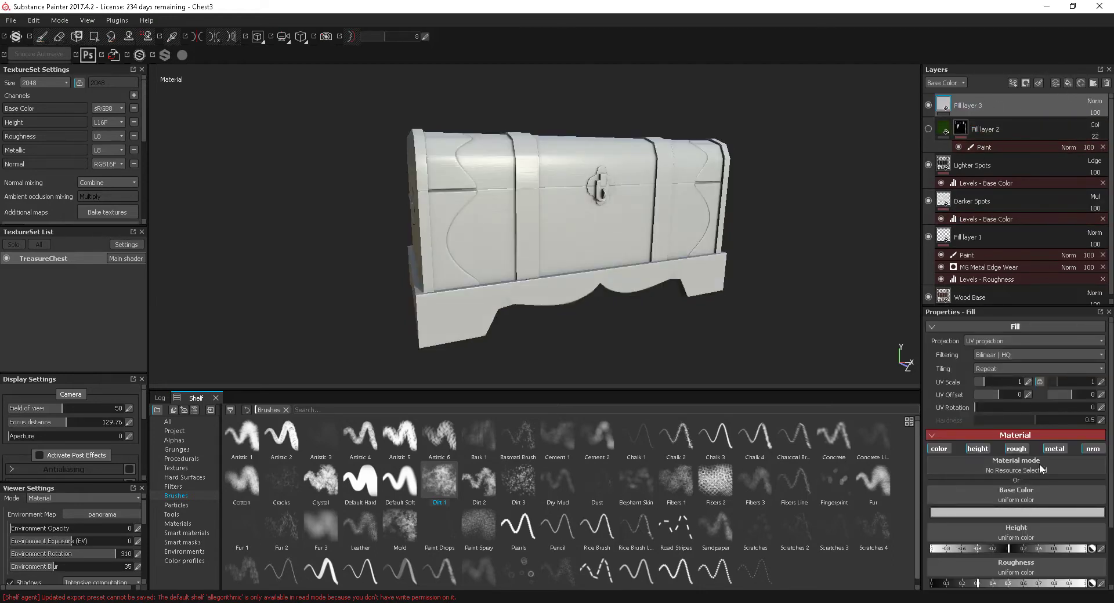
{"action": "left_click", "coordinate": [975, 449]}
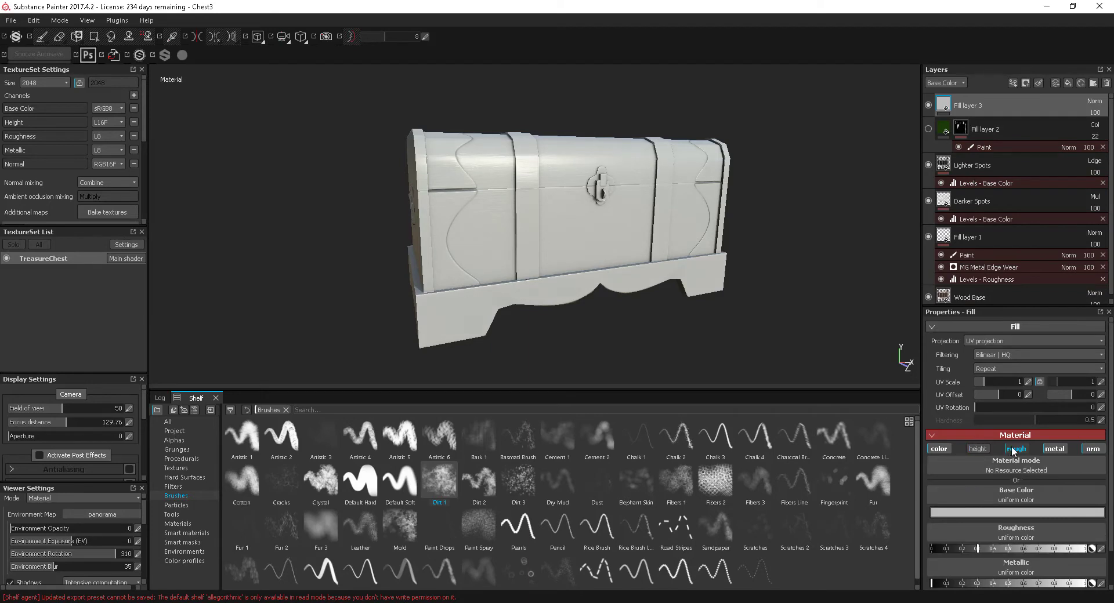
{"action": "left_click", "coordinate": [1014, 449]}
{"action": "left_click", "coordinate": [1052, 447]}
{"action": "left_click", "coordinate": [1094, 449]}
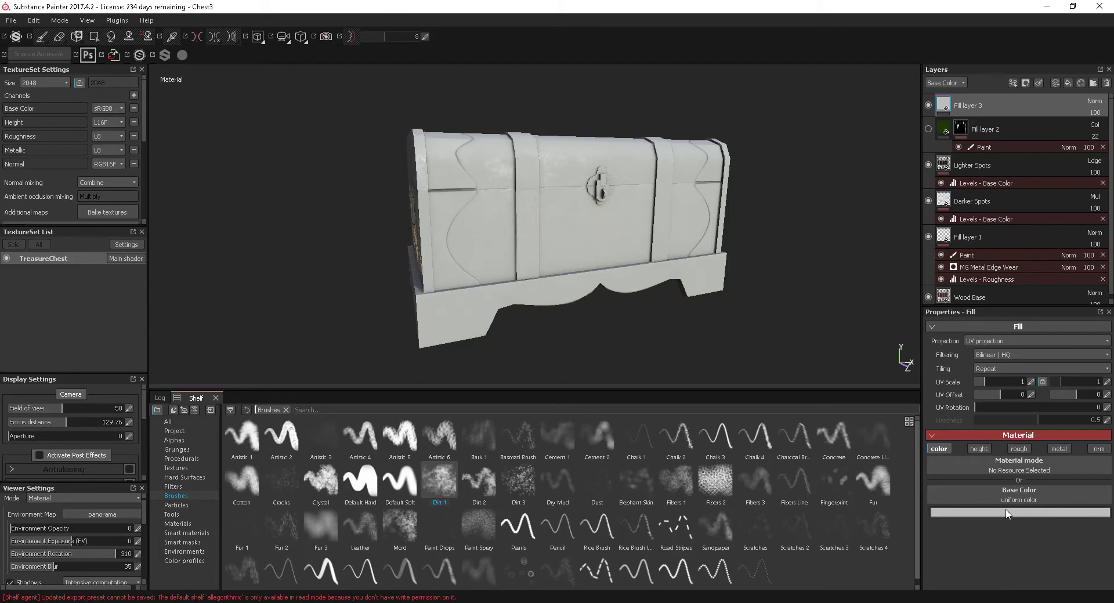
Set the new fill layer's base color to pure red (R 1.000, G 0.000, B 0.000)
{"action": "left_click", "coordinate": [977, 513]}
{"action": "left_click_drag", "start_coordinate": [963, 514], "coordinate": [1017, 468]}
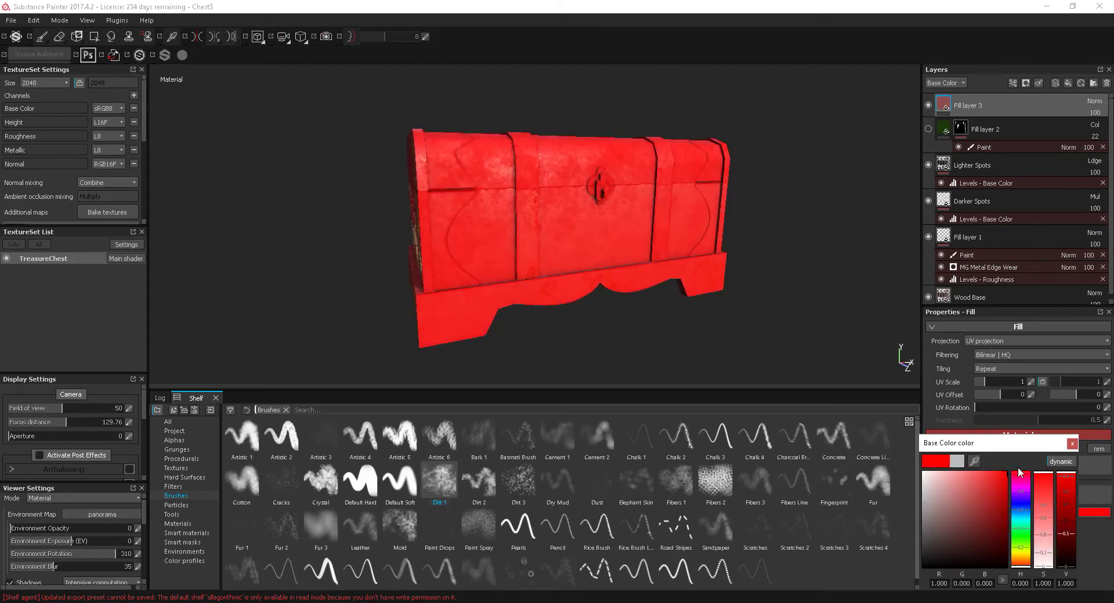
{"action": "left_click", "coordinate": [1071, 444]}
{"action": "left_click_drag", "start_coordinate": [633, 204], "coordinate": [687, 209], "text": "alt"}
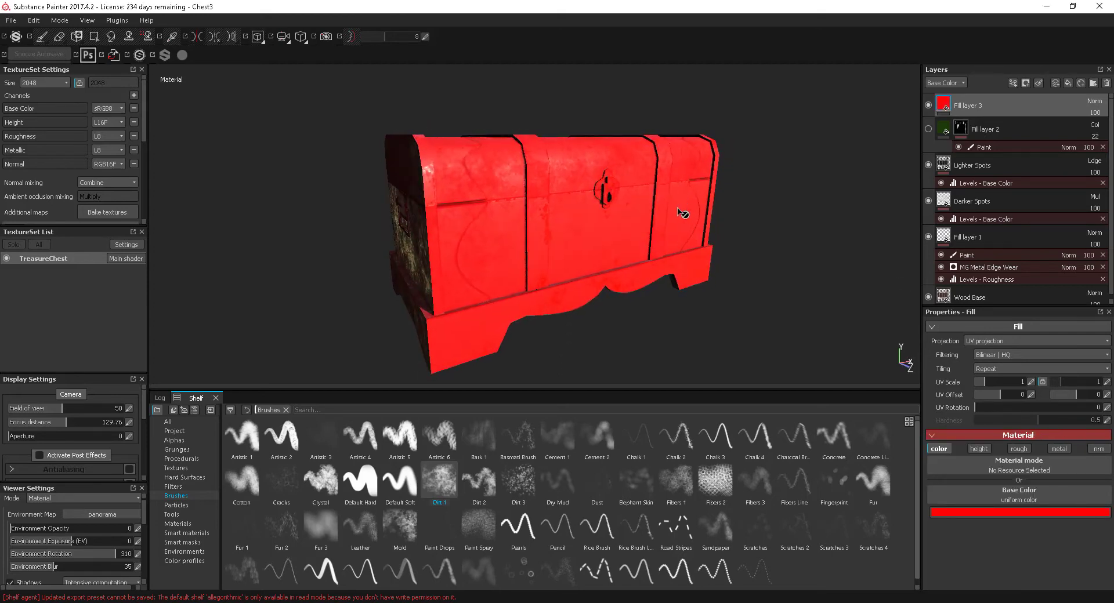
Add a black mask to the red Fill layer 3
{"action": "right_click", "coordinate": [980, 105]}
{"action": "left_click", "coordinate": [990, 122]}
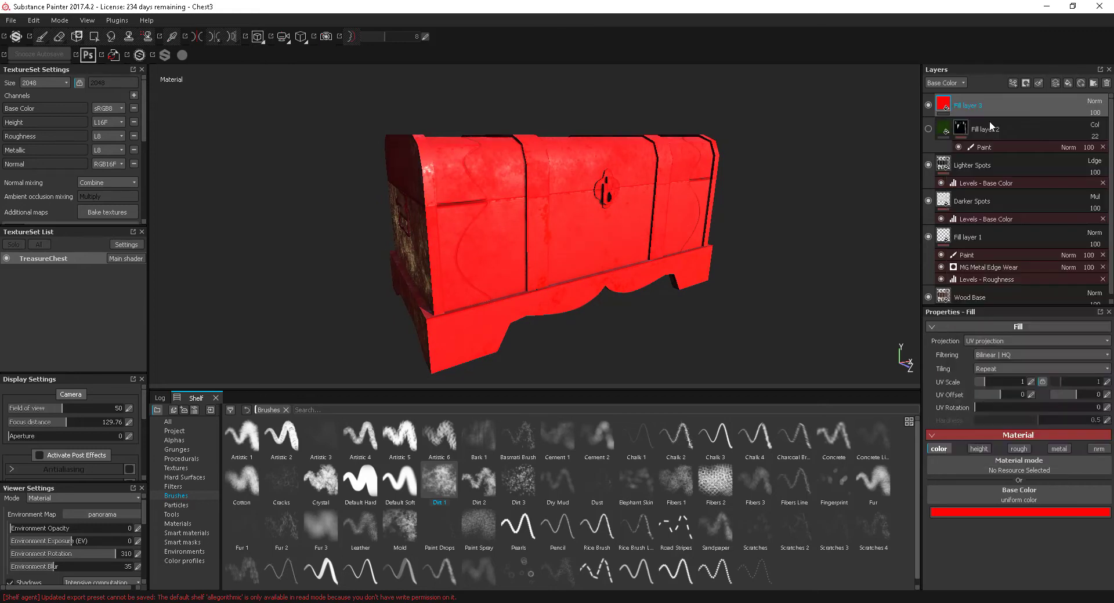
{"action": "mouse_move", "coordinate": [667, 285]}
{"action": "left_mouse_down", "text": "alt"}
{"action": "mouse_move", "coordinate": [728, 318]}
{"action": "mouse_move", "coordinate": [607, 263]}
{"action": "mouse_move", "coordinate": [673, 284]}
{"action": "mouse_move", "coordinate": [594, 260]}
{"action": "left_mouse_up", "text": "alt"}
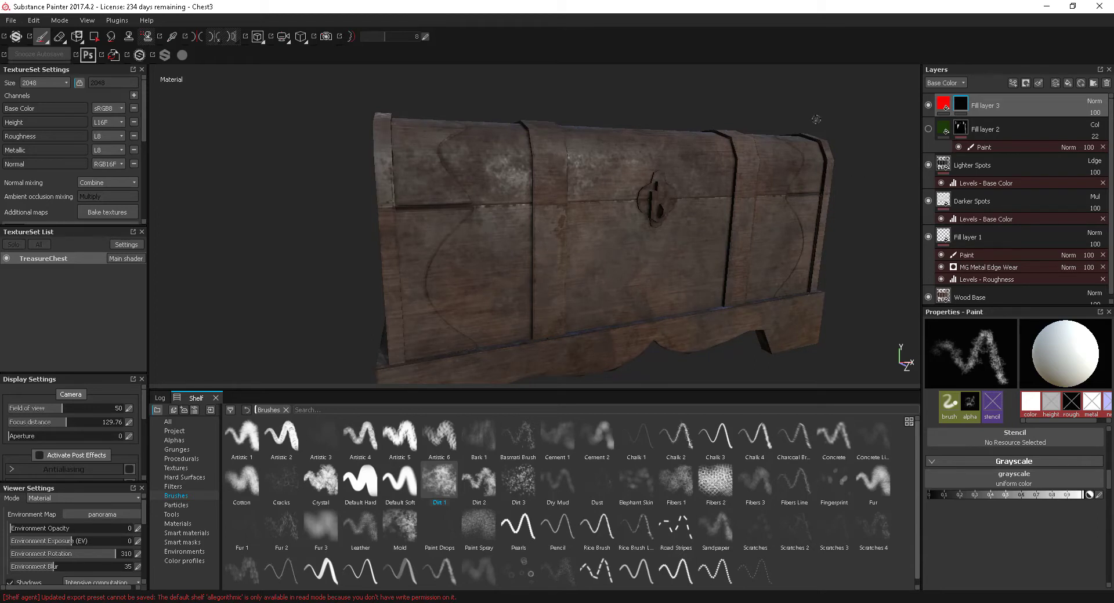
Try masking the red fill layer with a color selection of the chest's gray ID color, and remove that effect
{"action": "right_click", "coordinate": [1001, 114]}
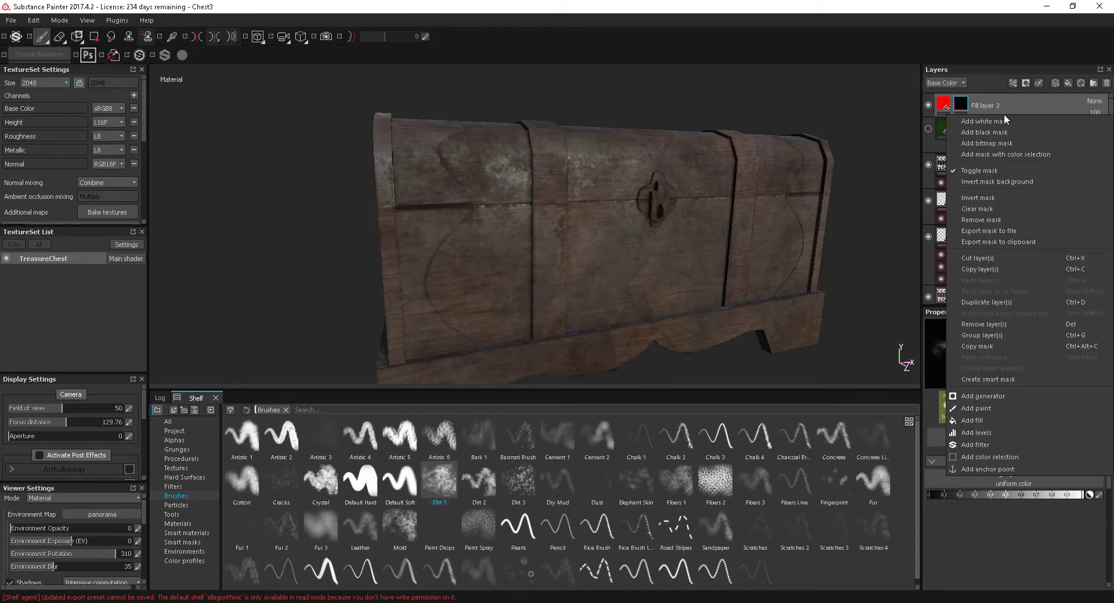
{"action": "left_click", "coordinate": [1015, 148]}
{"action": "left_click", "coordinate": [1079, 417]}
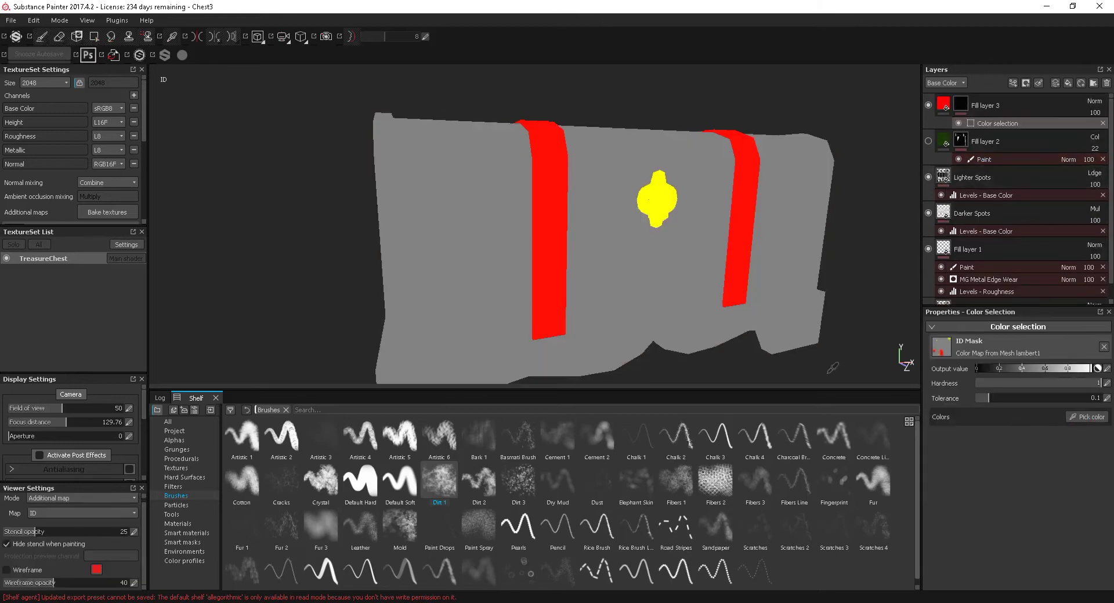
{"action": "left_click", "coordinate": [776, 252]}
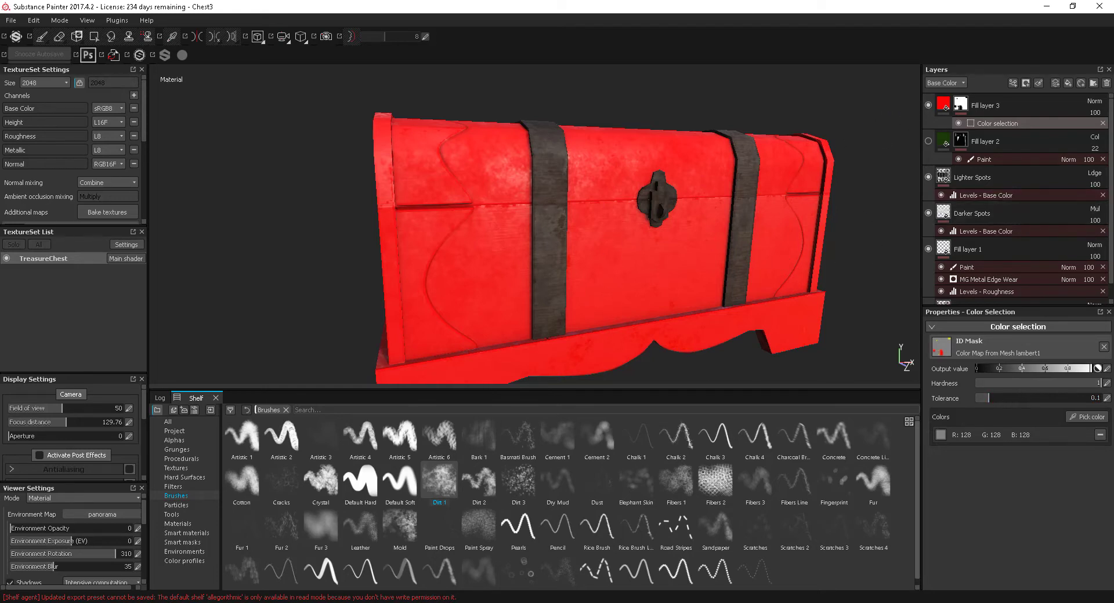
{"action": "left_click", "coordinate": [1104, 346]}
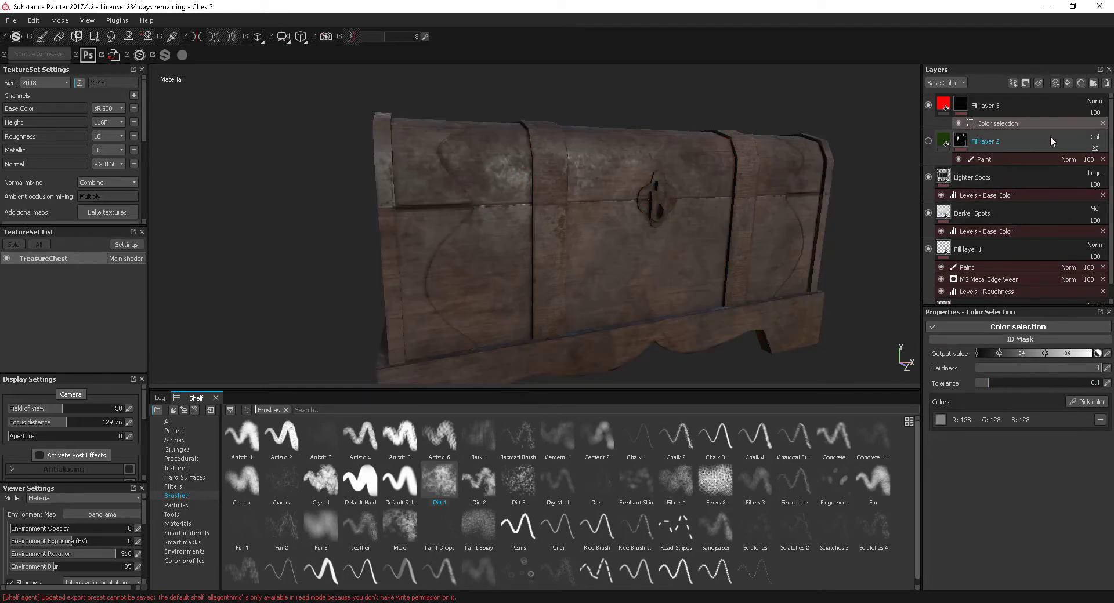
{"action": "left_click", "coordinate": [1102, 123]}
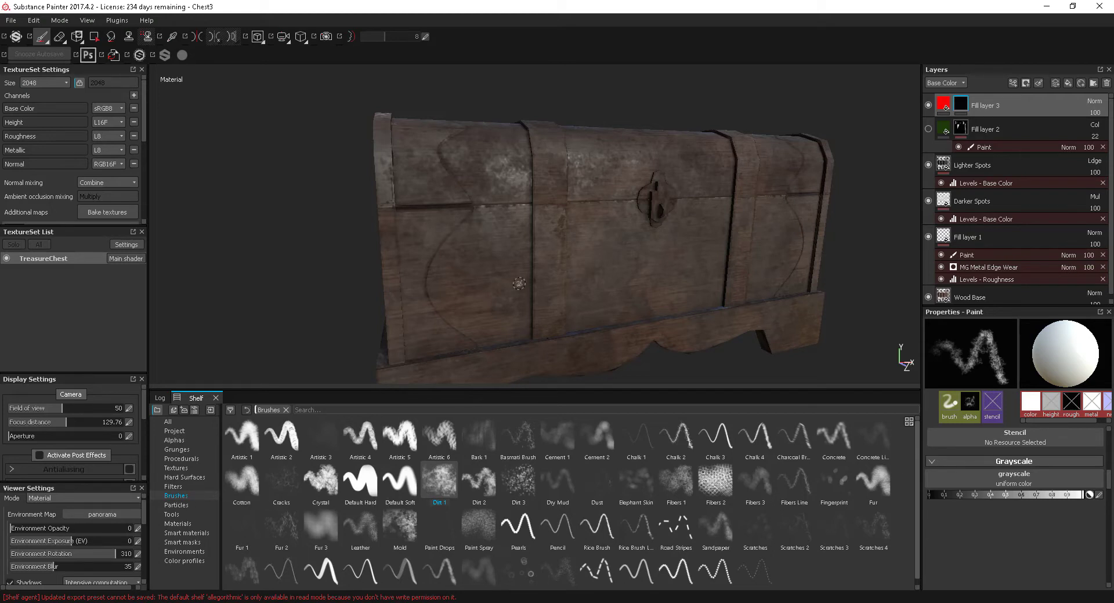
Paint a test stroke on the red layer's mask at the chest front in white and cover it with black
{"action": "mouse_move", "coordinate": [502, 239]}
{"action": "left_mouse_down"}
{"action": "mouse_move", "coordinate": [495, 265]}
{"action": "mouse_move", "coordinate": [506, 284]}
{"action": "left_mouse_up"}
{"action": "key", "text": "ctrl+z"}
{"action": "mouse_move", "coordinate": [474, 265]}
{"action": "left_mouse_down"}
{"action": "mouse_move", "coordinate": [498, 249]}
{"action": "mouse_move", "coordinate": [501, 293]}
{"action": "left_mouse_up"}
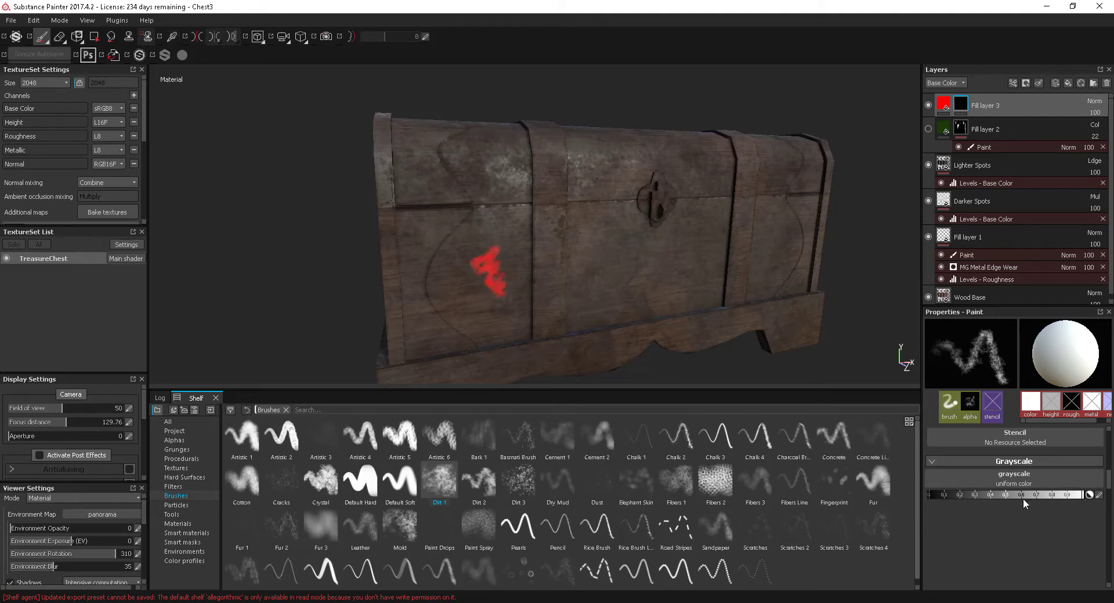
{"action": "left_click_drag", "start_coordinate": [1022, 497], "coordinate": [923, 495]}
{"action": "left_click_drag", "start_coordinate": [506, 307], "coordinate": [495, 281]}
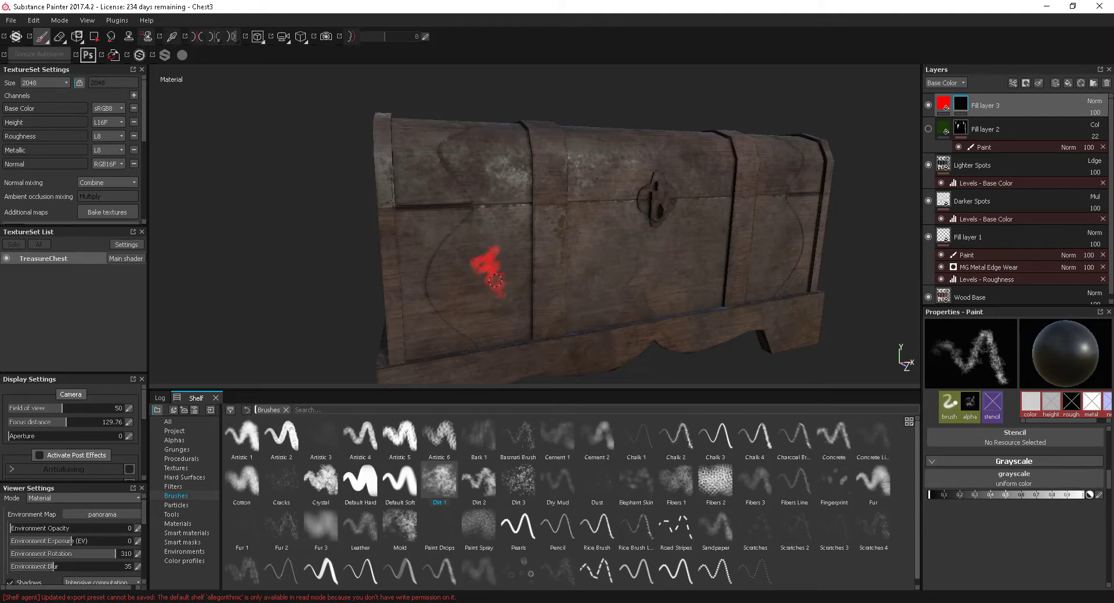
{"action": "left_click_drag", "start_coordinate": [486, 241], "coordinate": [483, 292]}
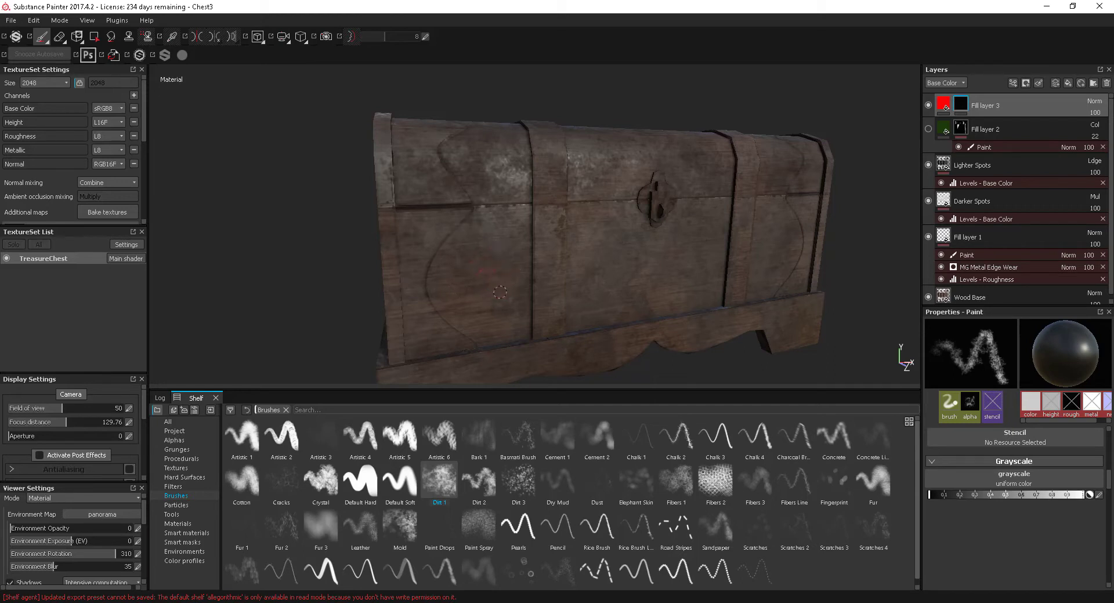
{"action": "left_click_drag", "start_coordinate": [500, 292], "coordinate": [490, 268]}
Try a mid-gray test stroke on the red layer's mask, undo it and restore the grayscale to white
{"action": "left_click", "coordinate": [1021, 494]}
{"action": "mouse_move", "coordinate": [500, 240]}
{"action": "left_mouse_down"}
{"action": "mouse_move", "coordinate": [473, 279]}
{"action": "mouse_move", "coordinate": [505, 297]}
{"action": "left_mouse_up"}
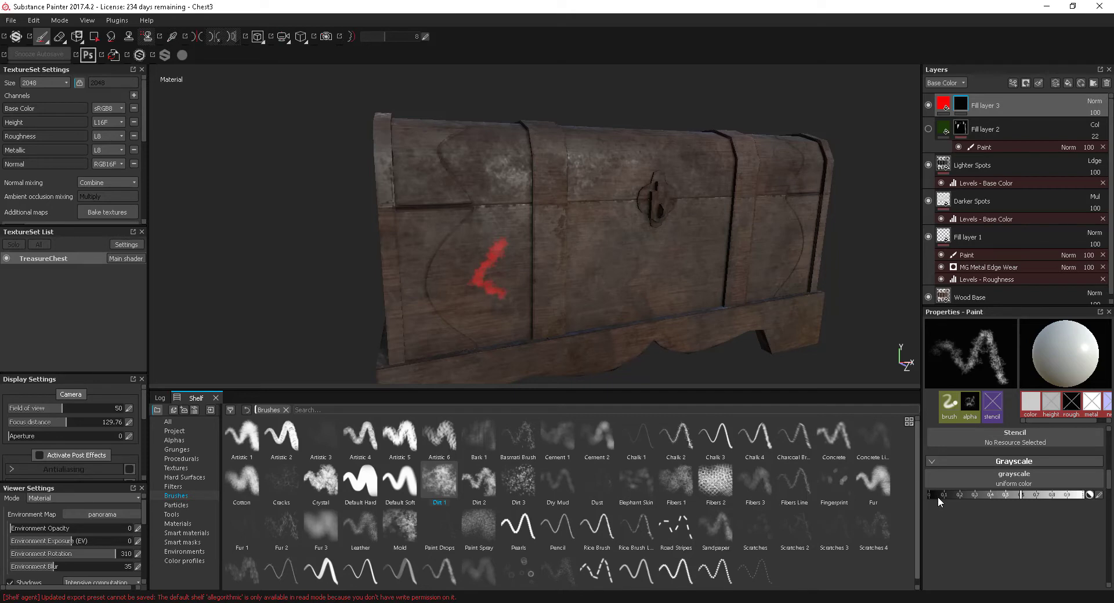
{"action": "key", "text": "ctrl+z"}
{"action": "left_click_drag", "start_coordinate": [1022, 496], "coordinate": [1083, 494]}
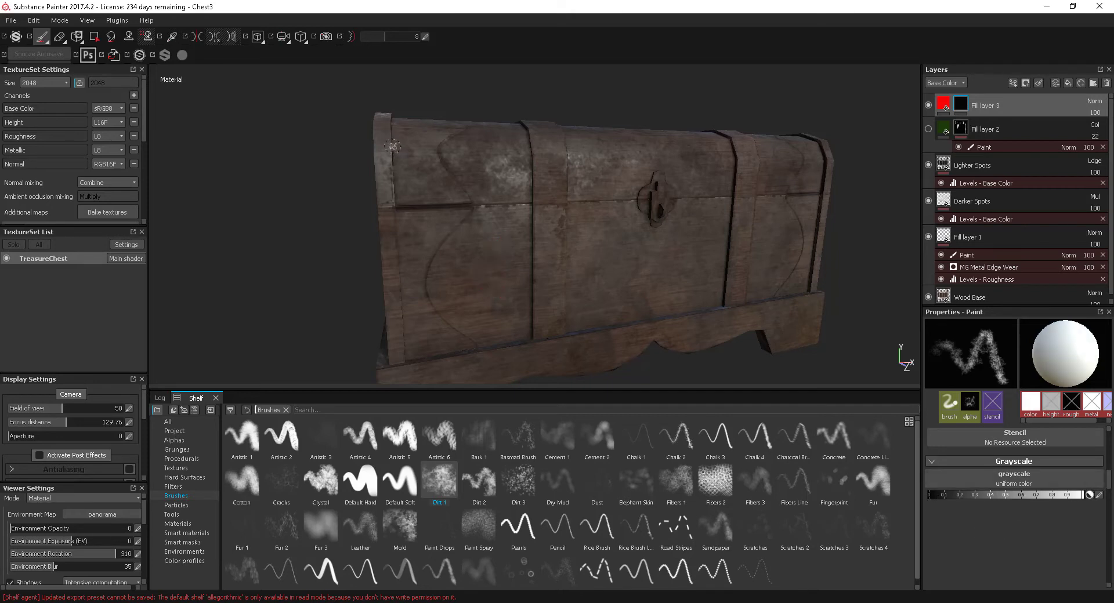
Activate the Polygon Fill tool for the red layer's mask and inspect the chest's wireframe
{"action": "left_click_drag", "start_coordinate": [572, 208], "coordinate": [519, 228], "text": "alt"}
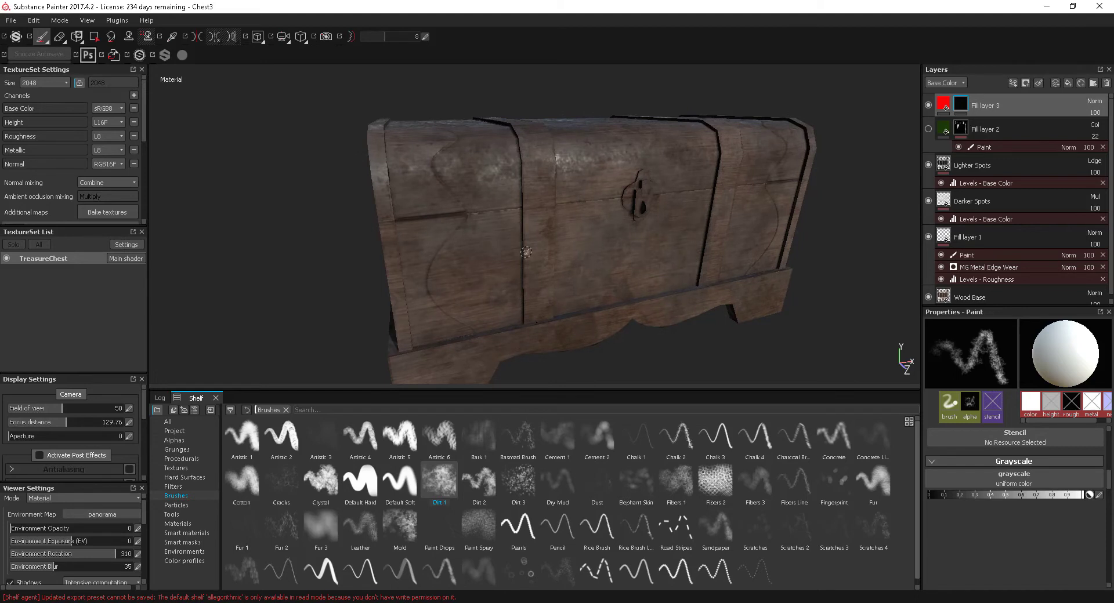
{"action": "left_click", "coordinate": [94, 39]}
{"action": "mouse_move", "coordinate": [576, 217]}
{"action": "left_mouse_down", "text": "alt"}
{"action": "mouse_move", "coordinate": [644, 219]}
{"action": "mouse_move", "coordinate": [593, 204]}
{"action": "mouse_move", "coordinate": [585, 214]}
{"action": "left_mouse_up", "text": "alt"}
{"action": "right_click_drag", "start_coordinate": [586, 215], "coordinate": [835, 287], "text": "alt"}
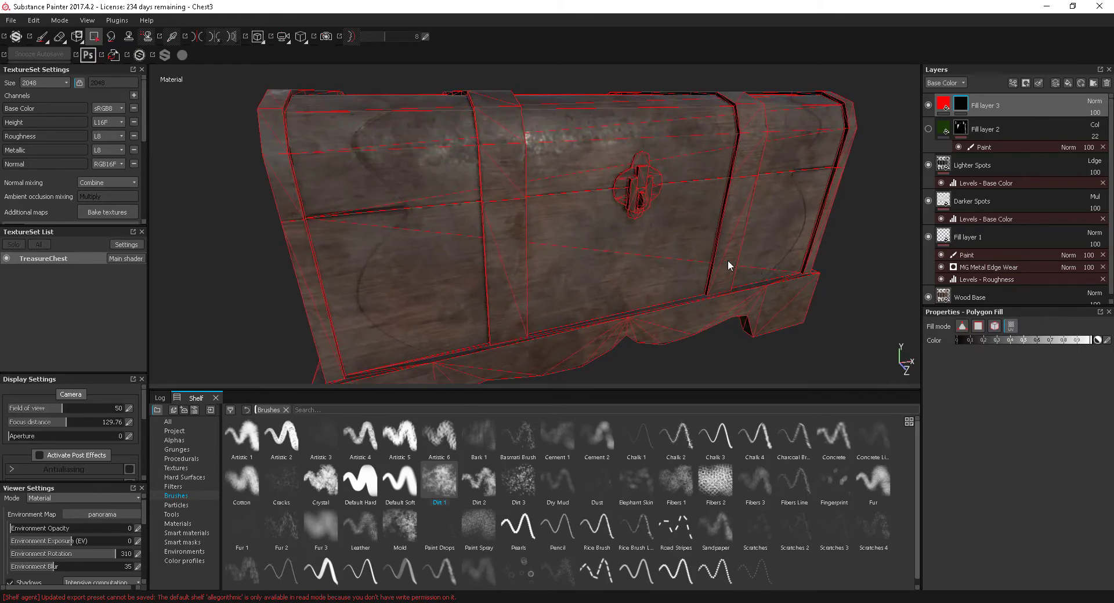
{"action": "middle_click_drag", "start_coordinate": [727, 260], "coordinate": [700, 263], "text": "alt"}
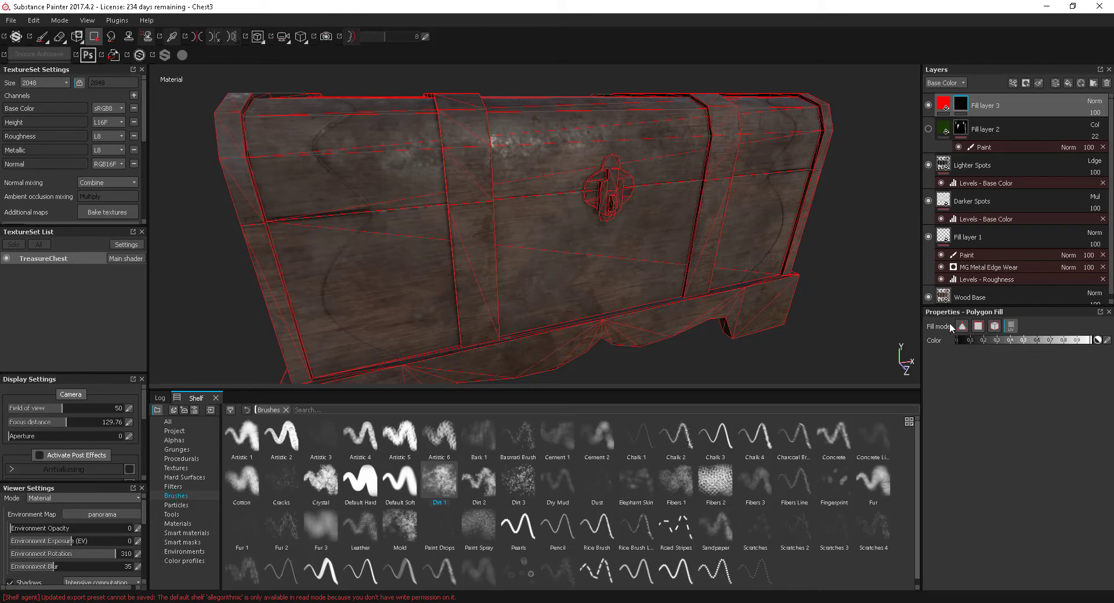
Try filling the main chest mesh in the red layer's mask using the mesh fill mode, and undo it
{"action": "left_click", "coordinate": [996, 327]}
{"action": "left_click", "coordinate": [643, 282]}
{"action": "left_click_drag", "start_coordinate": [691, 309], "coordinate": [687, 295], "text": "alt"}
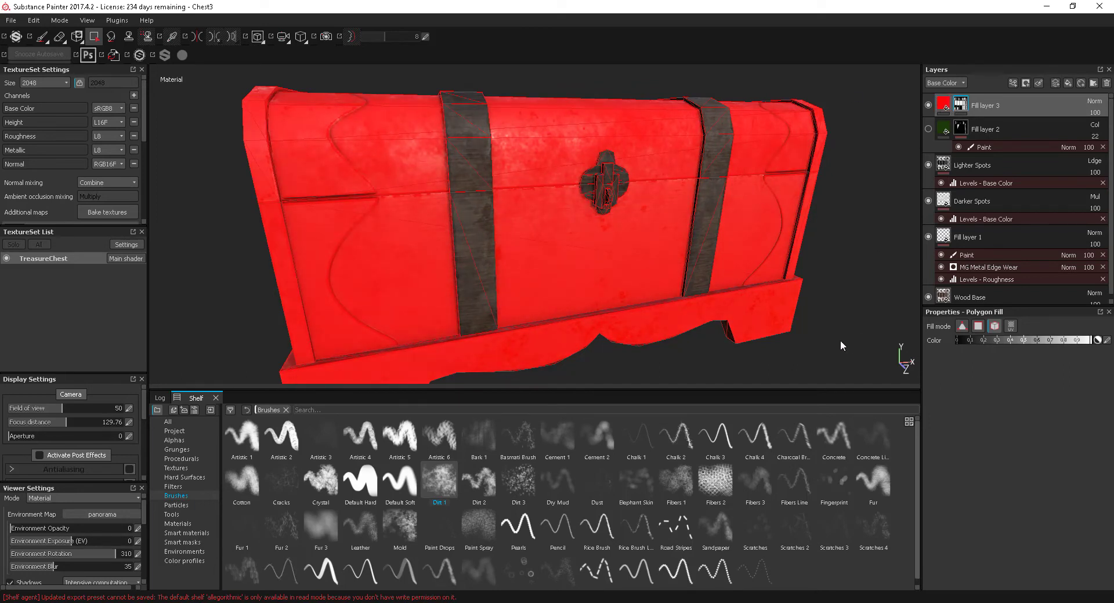
{"action": "key", "text": "ctrl+z"}
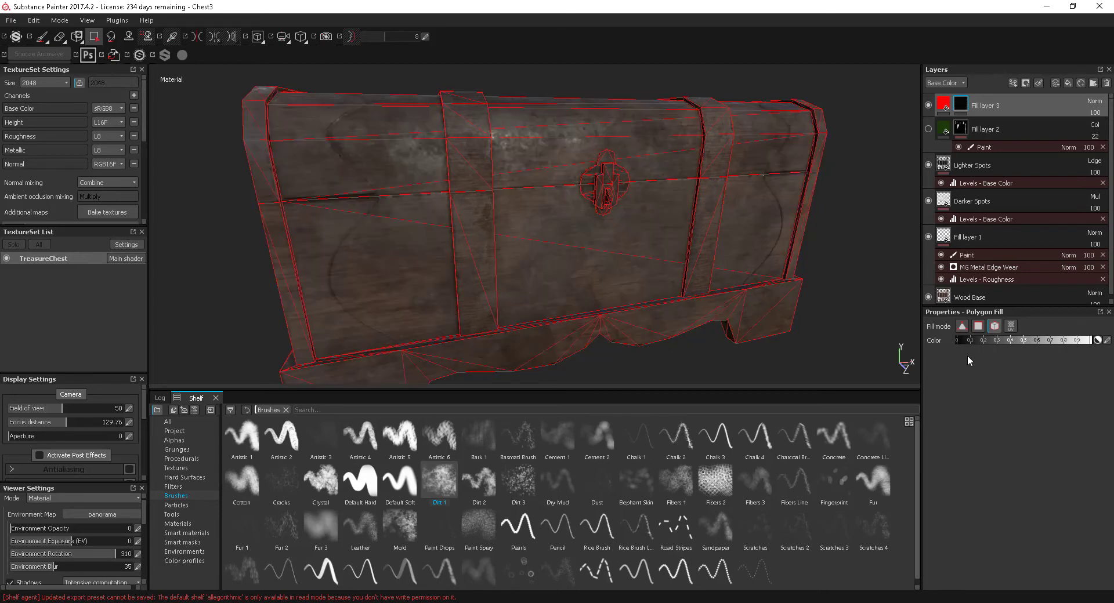
Switch the Polygon Fill tool's fill mode from triangles to polygons
{"action": "left_click", "coordinate": [962, 326]}
{"action": "left_click_drag", "start_coordinate": [503, 275], "coordinate": [600, 238], "text": "alt"}
{"action": "left_click", "coordinate": [978, 326]}
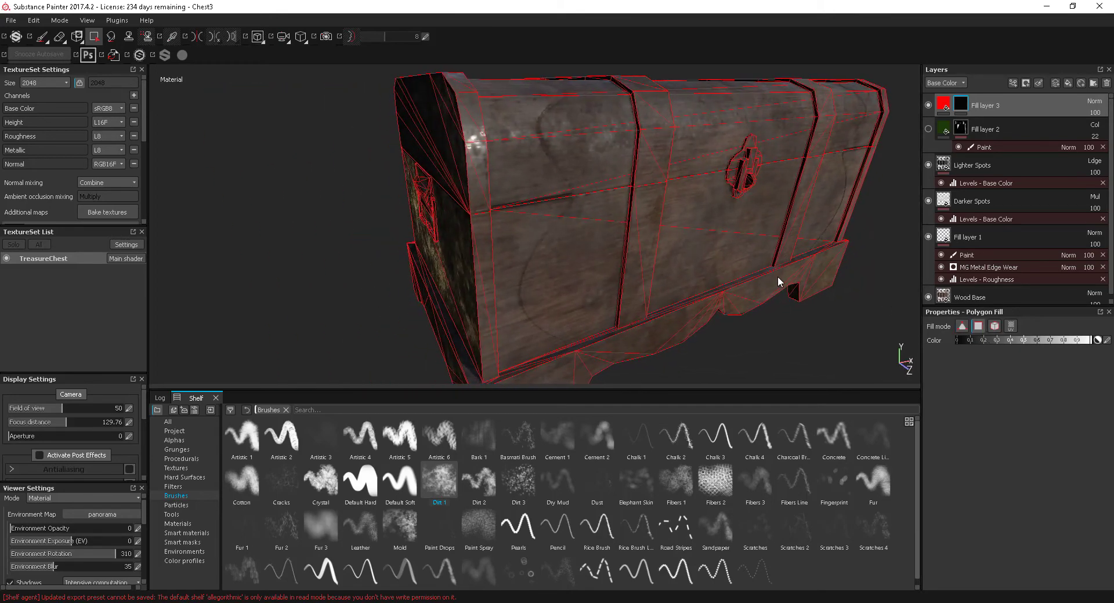
Try filling polygons of the chest's front strap near the open side in the red layer's mask, and undo the fills
{"action": "left_click_drag", "start_coordinate": [732, 273], "coordinate": [625, 279], "text": "alt"}
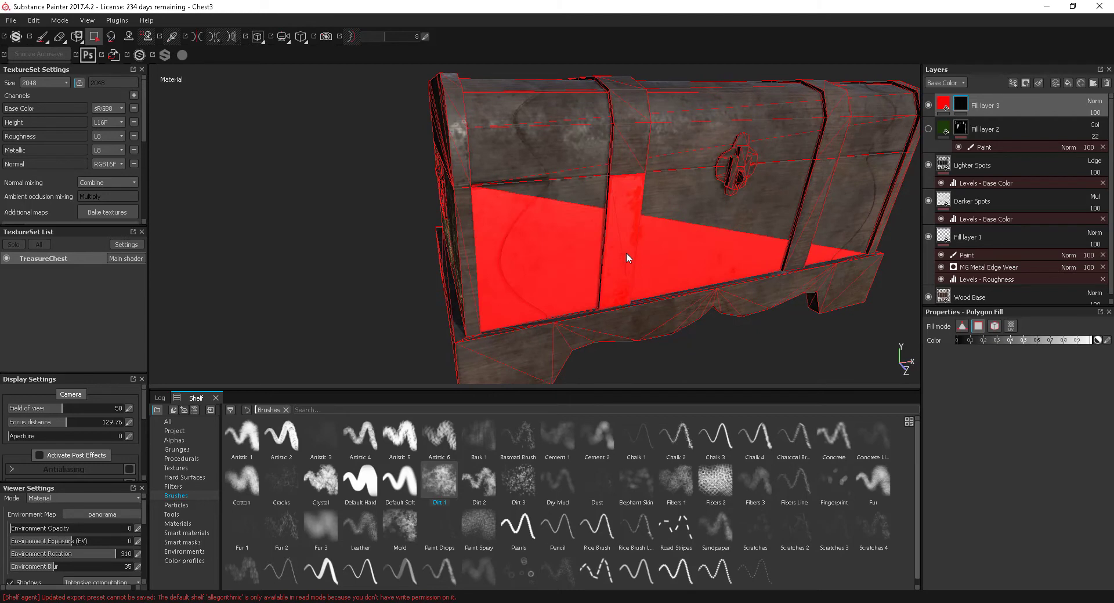
{"action": "left_click", "coordinate": [624, 247]}
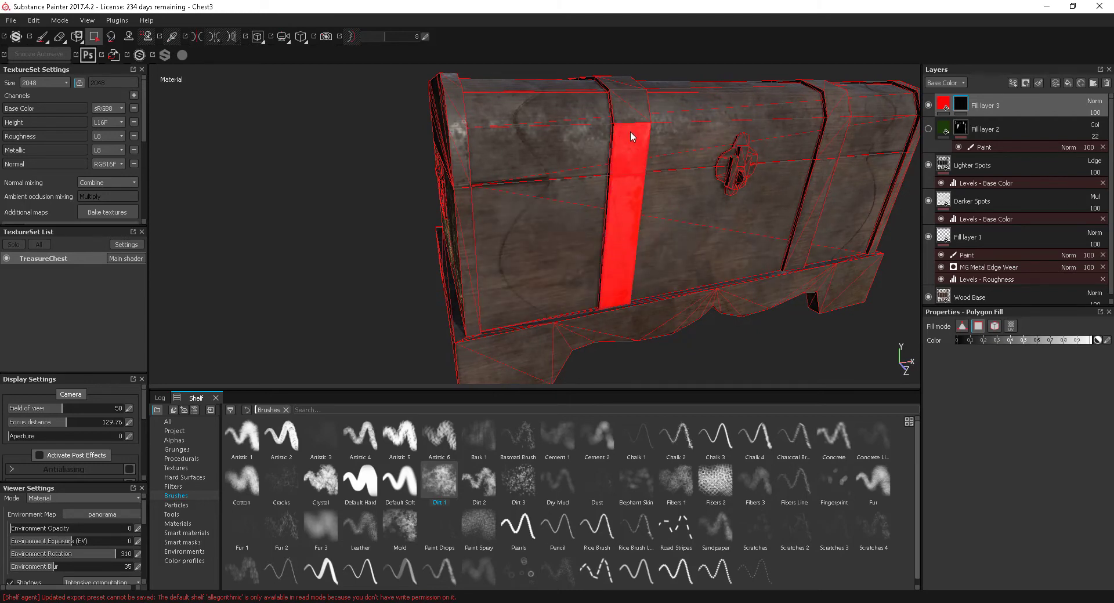
{"action": "left_click_drag", "start_coordinate": [630, 131], "coordinate": [695, 183], "text": "alt"}
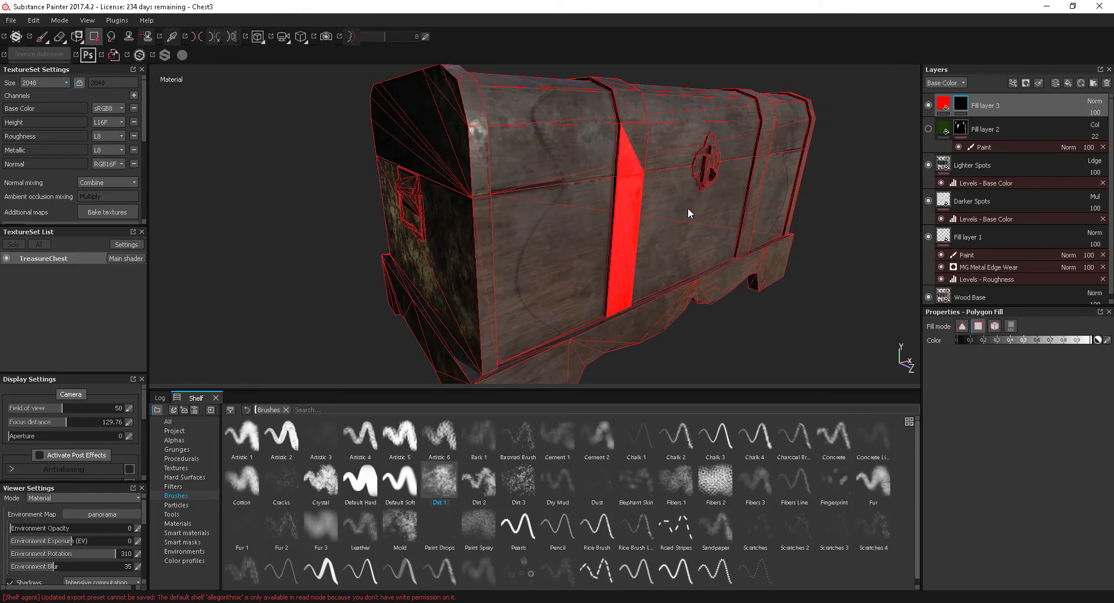
{"action": "key", "text": "ctrl+z"}
{"action": "left_click_drag", "start_coordinate": [692, 229], "coordinate": [646, 270], "text": "alt"}
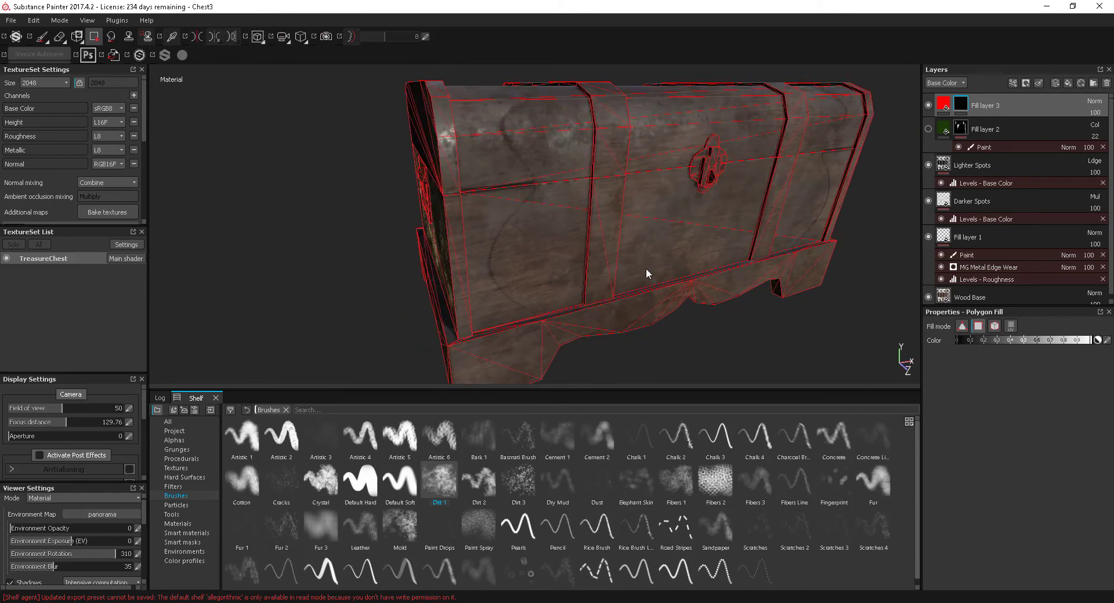
Fill the lower vertical corner trim of the chest front in the red layer's mask, undoing the stray fill above it
{"action": "middle_click_drag", "start_coordinate": [640, 267], "coordinate": [749, 246], "text": "alt"}
{"action": "right_click_drag", "start_coordinate": [748, 246], "coordinate": [736, 271], "text": "alt"}
{"action": "left_click", "coordinate": [625, 280]}
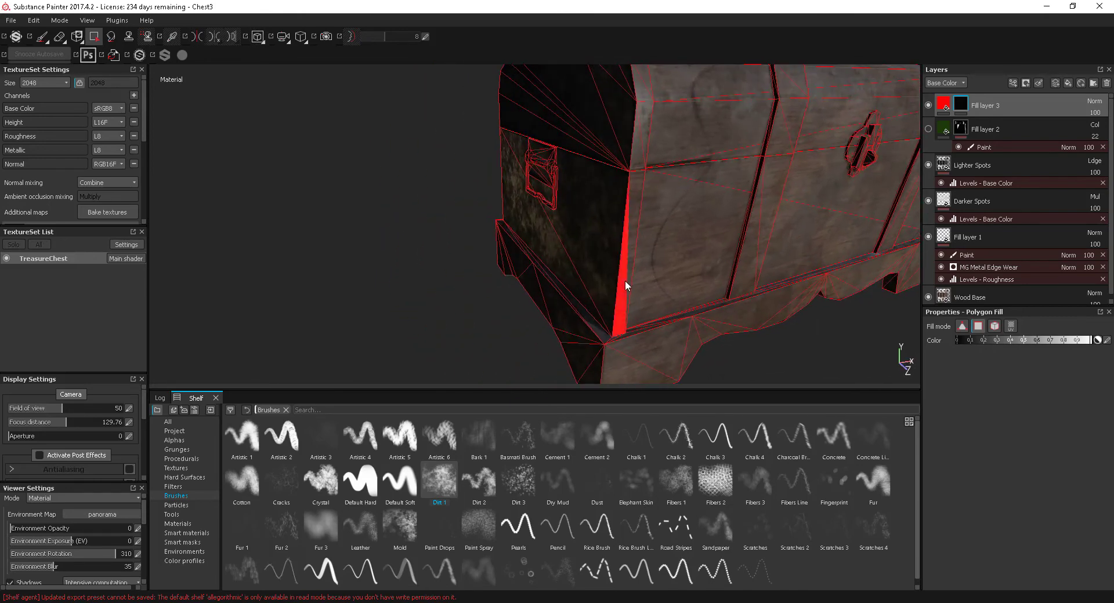
{"action": "left_click", "coordinate": [631, 222]}
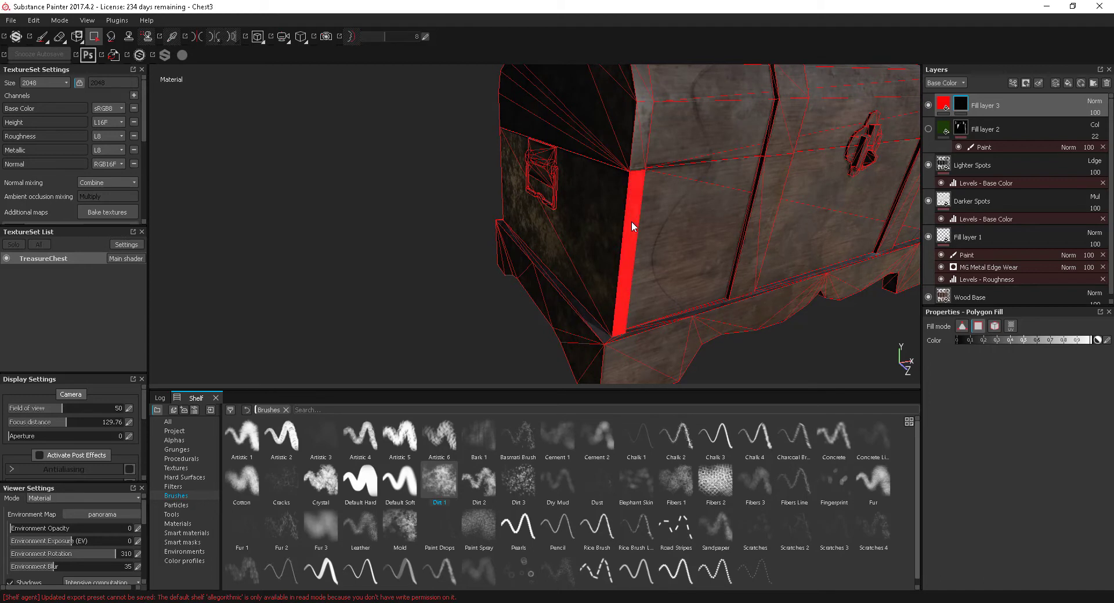
{"action": "left_click", "coordinate": [640, 136]}
{"action": "key", "text": "ctrl+z"}
Fill the upper front corner trim and its curved run up the lid edge in Fill layer 3's mask
{"action": "left_click_drag", "start_coordinate": [783, 224], "coordinate": [757, 223], "text": "alt"}
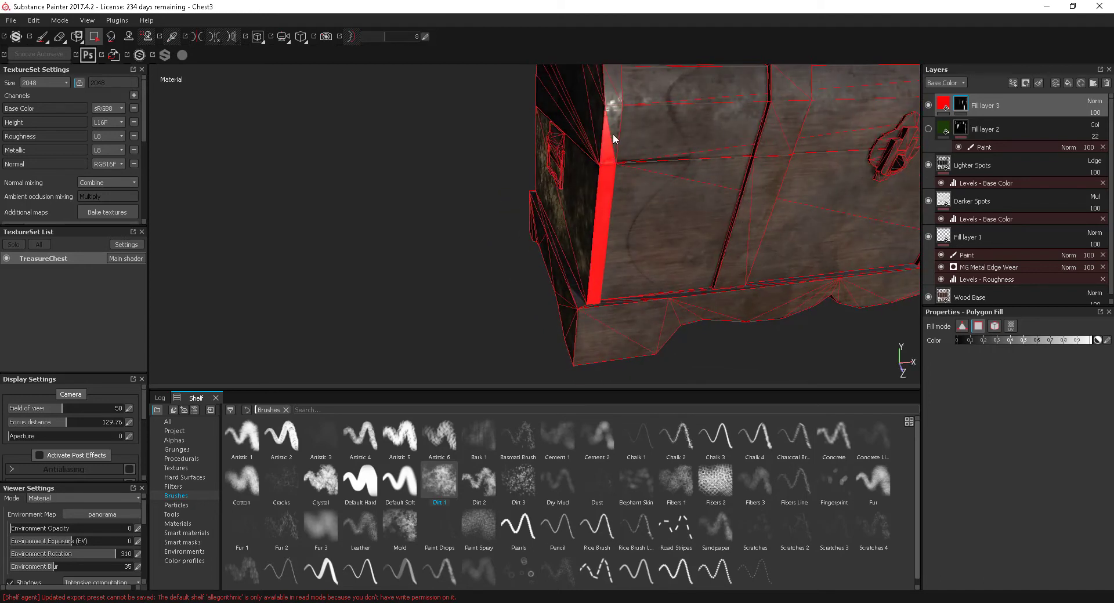
{"action": "left_click_drag", "start_coordinate": [699, 154], "coordinate": [619, 255], "text": "alt"}
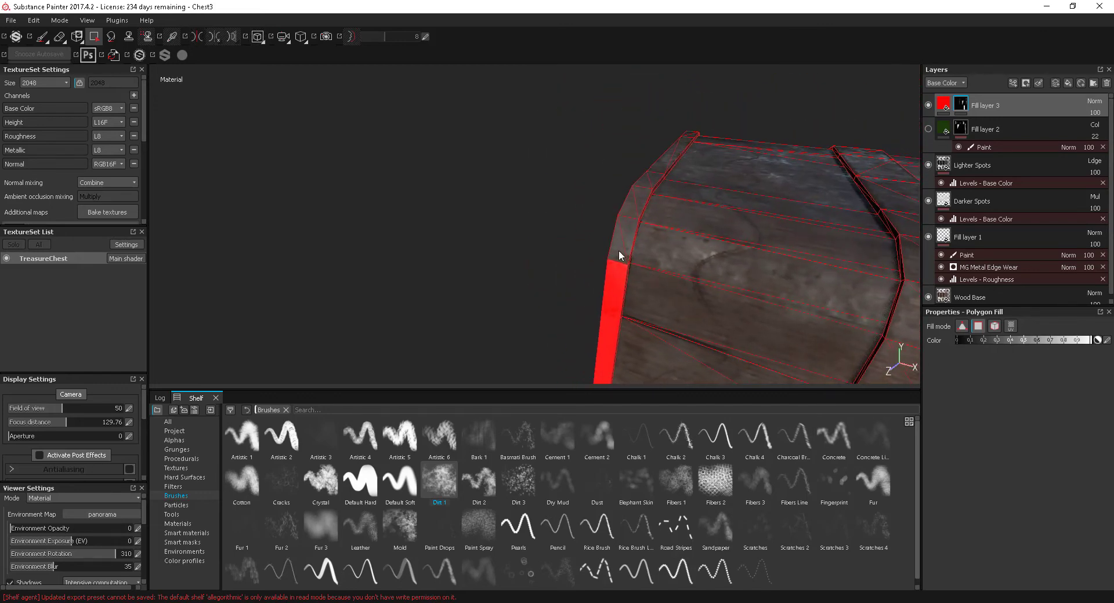
{"action": "left_click", "coordinate": [629, 233]}
{"action": "left_click", "coordinate": [638, 205]}
{"action": "left_click", "coordinate": [662, 170]}
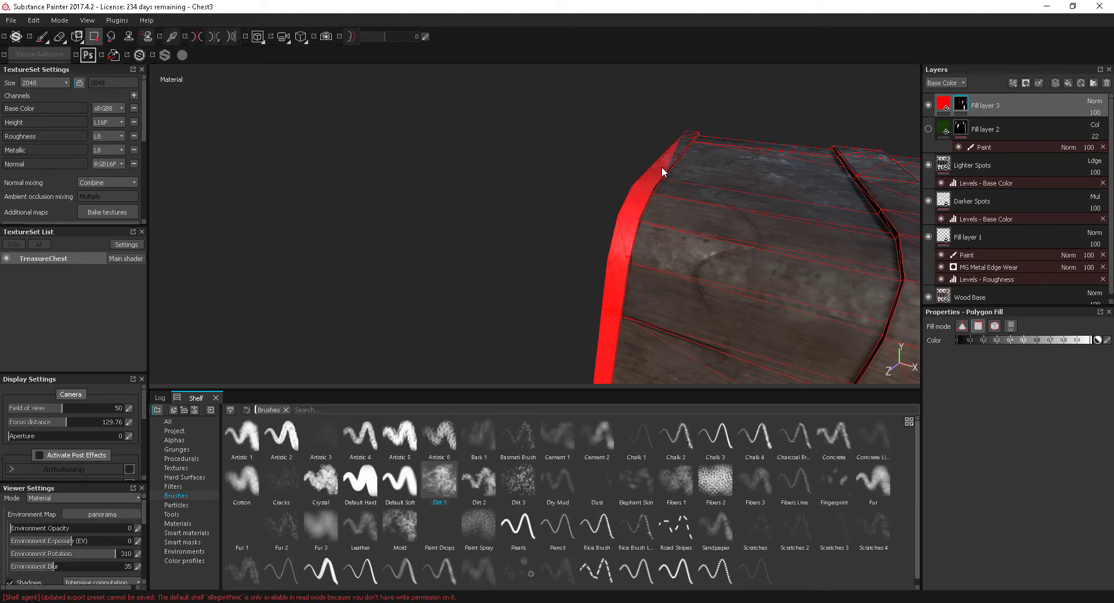
Clear the stray fill on the lid's end face and fill the edge trim over the lid's top and down the rear corner
{"action": "left_click_drag", "start_coordinate": [665, 200], "coordinate": [941, 162], "text": "alt"}
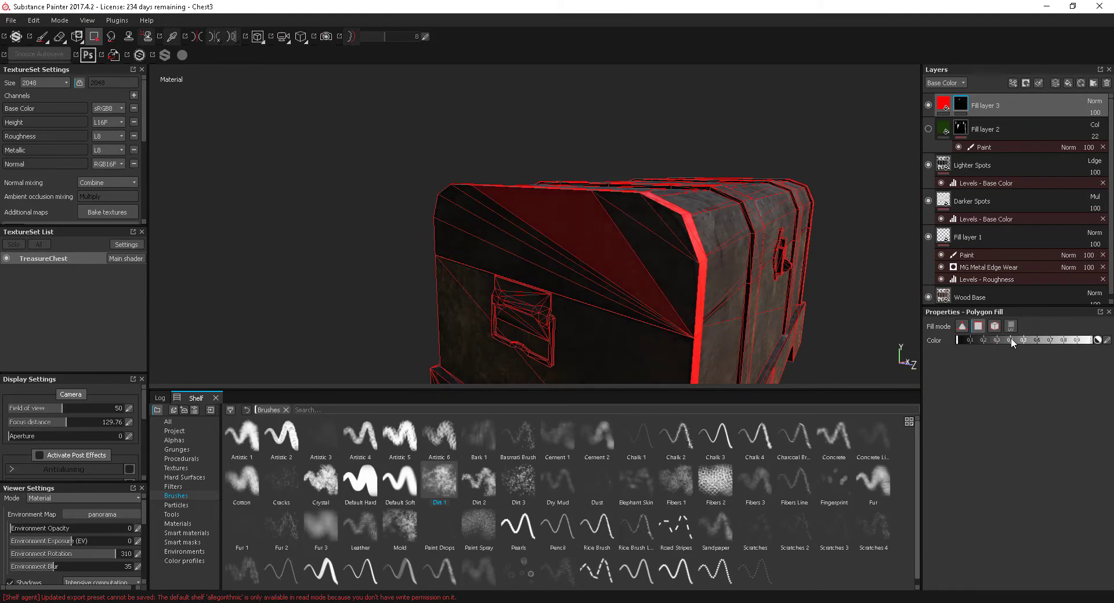
{"action": "left_click", "coordinate": [608, 253]}
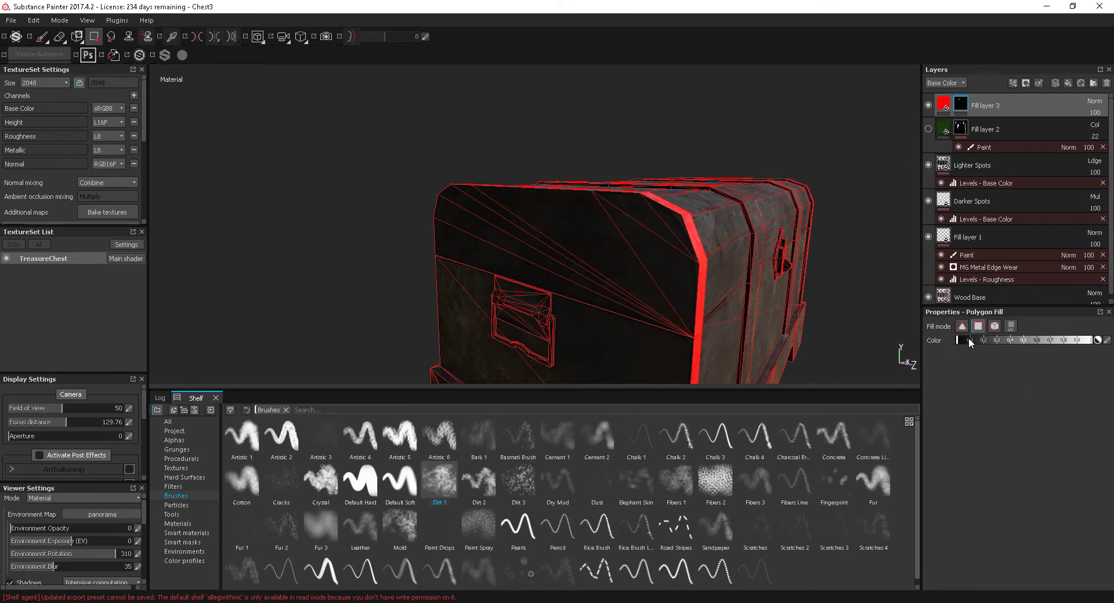
{"action": "left_click_drag", "start_coordinate": [786, 345], "coordinate": [754, 330], "text": "alt"}
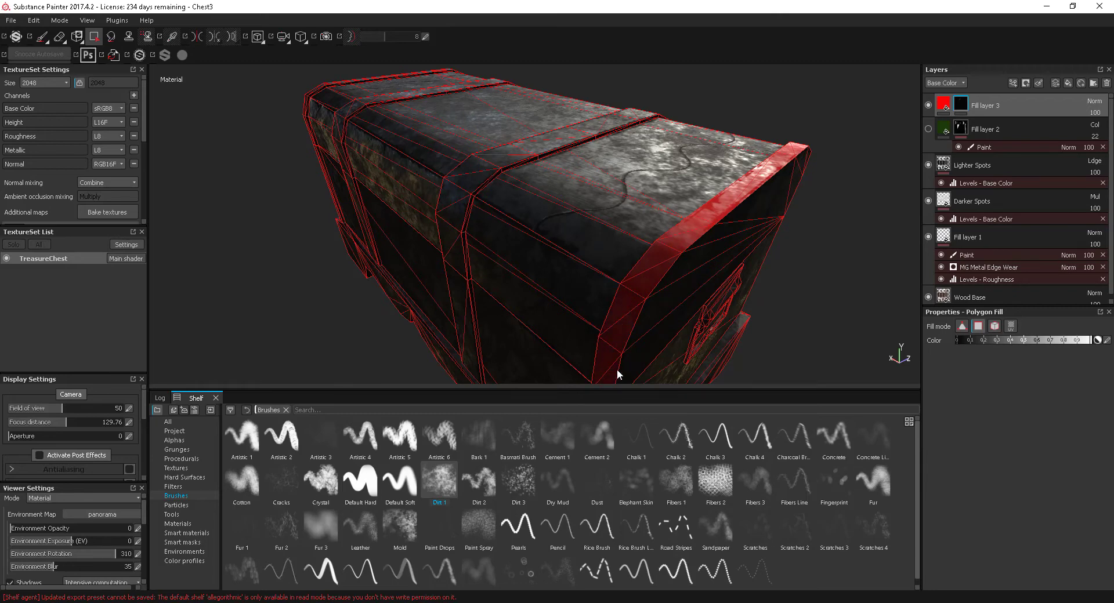
{"action": "left_click_drag", "start_coordinate": [618, 369], "coordinate": [632, 171], "text": "alt"}
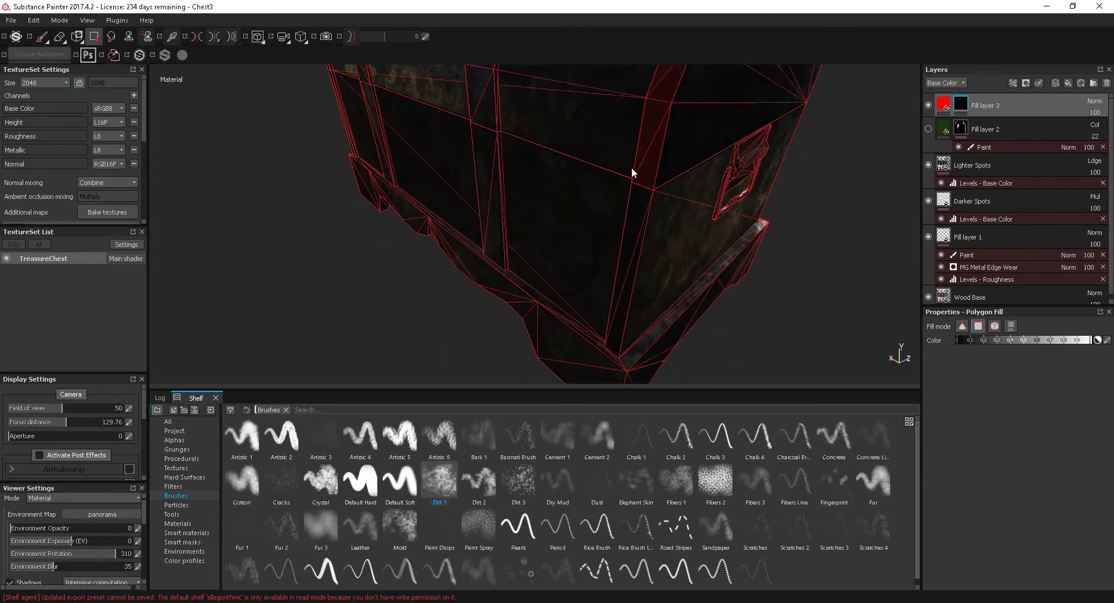
{"action": "left_click", "coordinate": [619, 312]}
{"action": "left_click_drag", "start_coordinate": [771, 338], "coordinate": [625, 297], "text": "alt"}
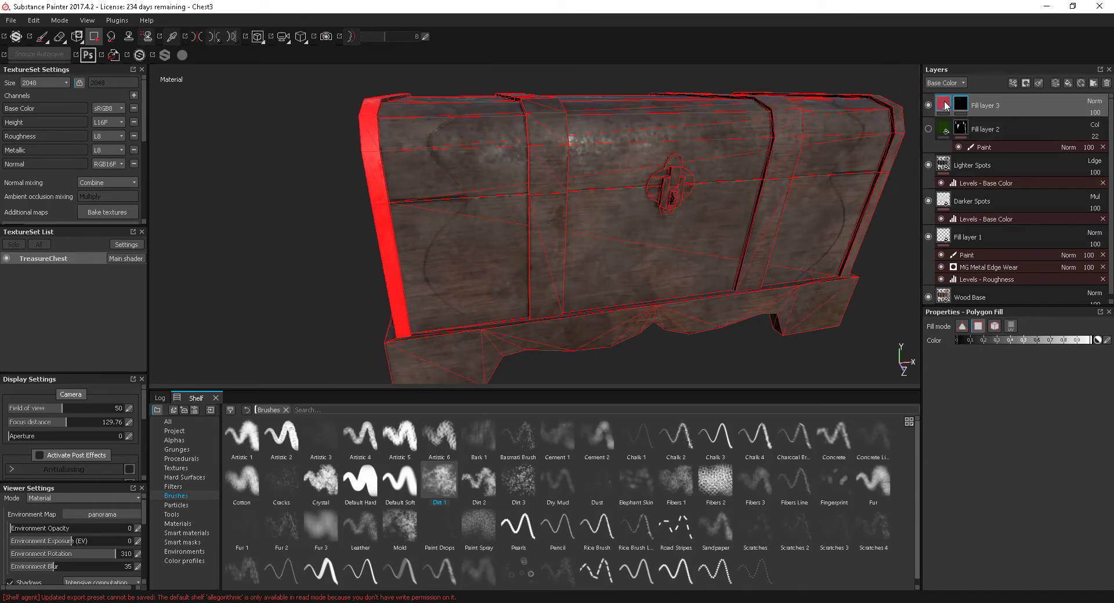
Set the Polygon Fill tool to UV chunk mode and show the 3D and 2D views side by side
{"action": "left_click_drag", "start_coordinate": [678, 243], "coordinate": [603, 242], "text": "alt"}
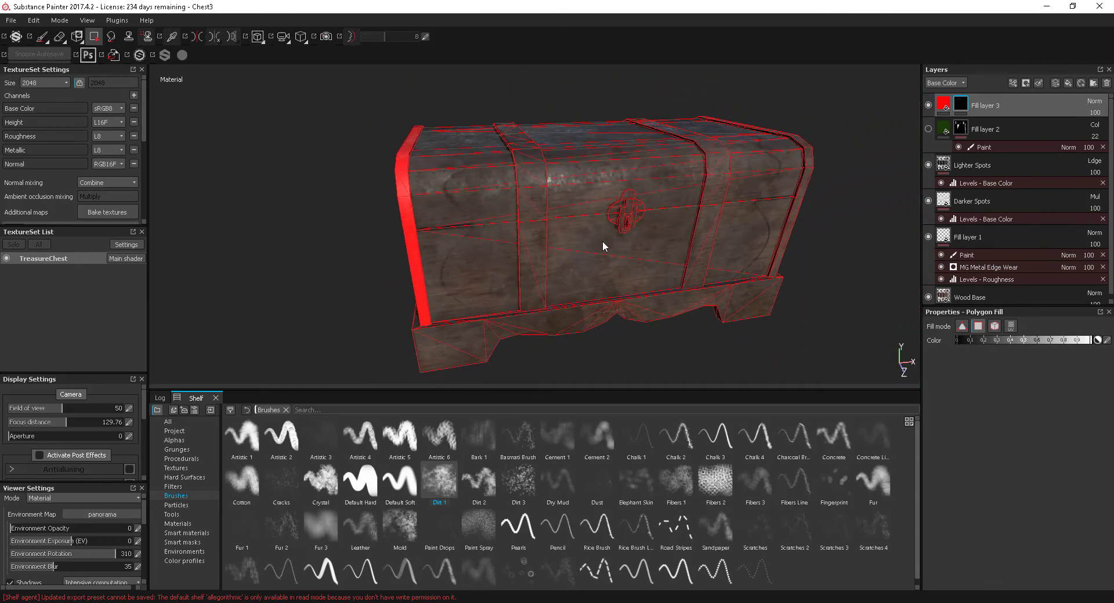
{"action": "left_click", "coordinate": [1010, 327]}
{"action": "key", "text": "F3"}
{"action": "scroll", "coordinate": [671, 278], "scroll_direction": "up", "scroll_amount": 2}
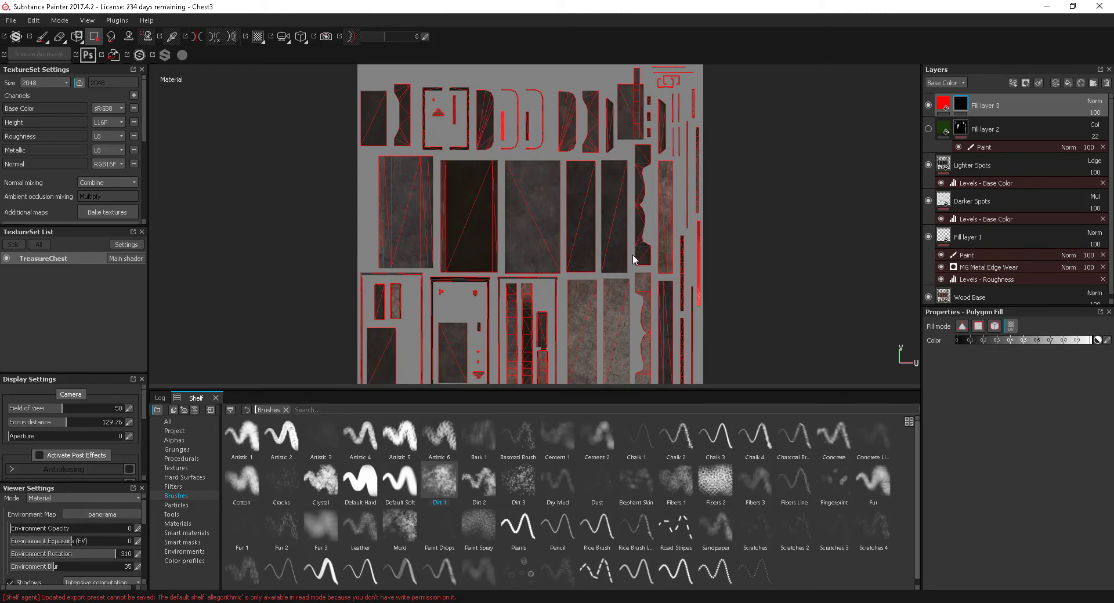
{"action": "key", "text": "F1"}
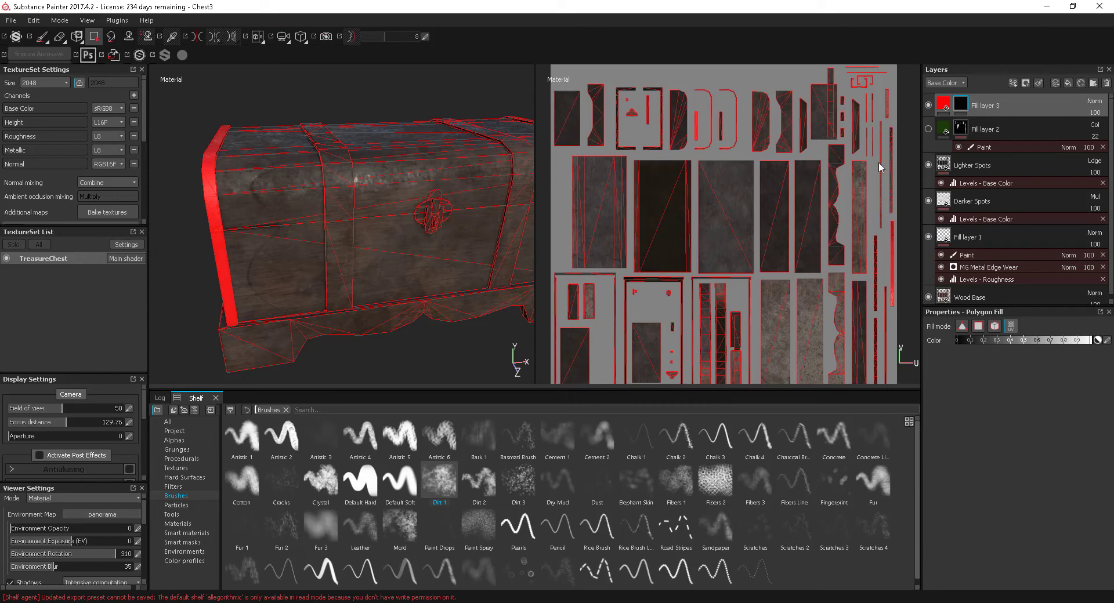
Fill the four UV islands of the chest's scalloped base in Fill layer 3's mask from the 2D view
{"action": "left_click", "coordinate": [1013, 327]}
{"action": "left_click", "coordinate": [837, 261]}
{"action": "left_click", "coordinate": [833, 282]}
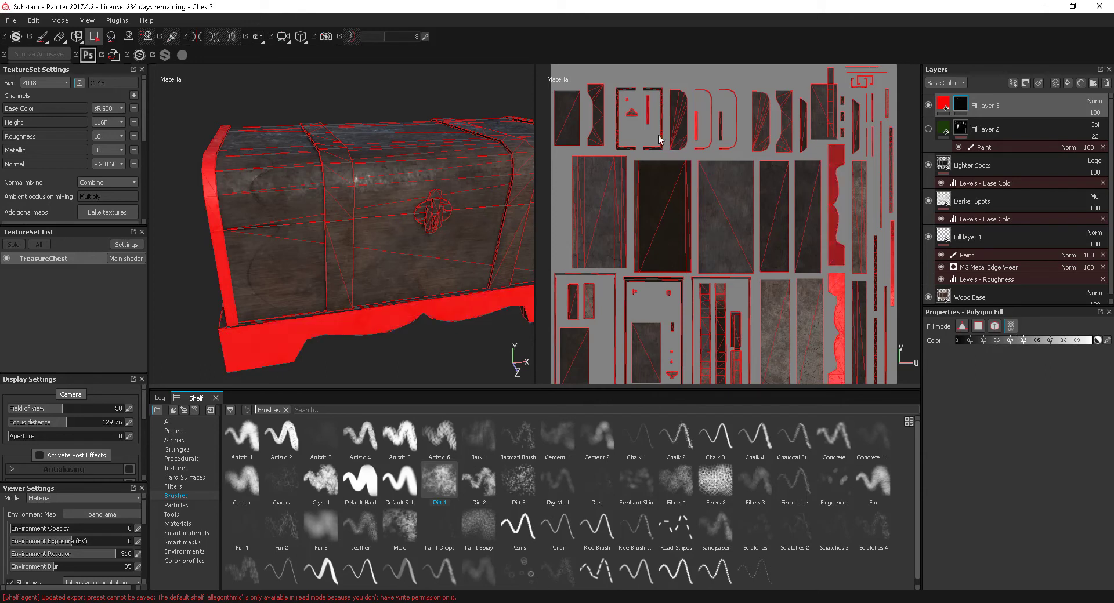
{"action": "left_click", "coordinate": [598, 137]}
{"action": "left_click", "coordinate": [784, 142]}
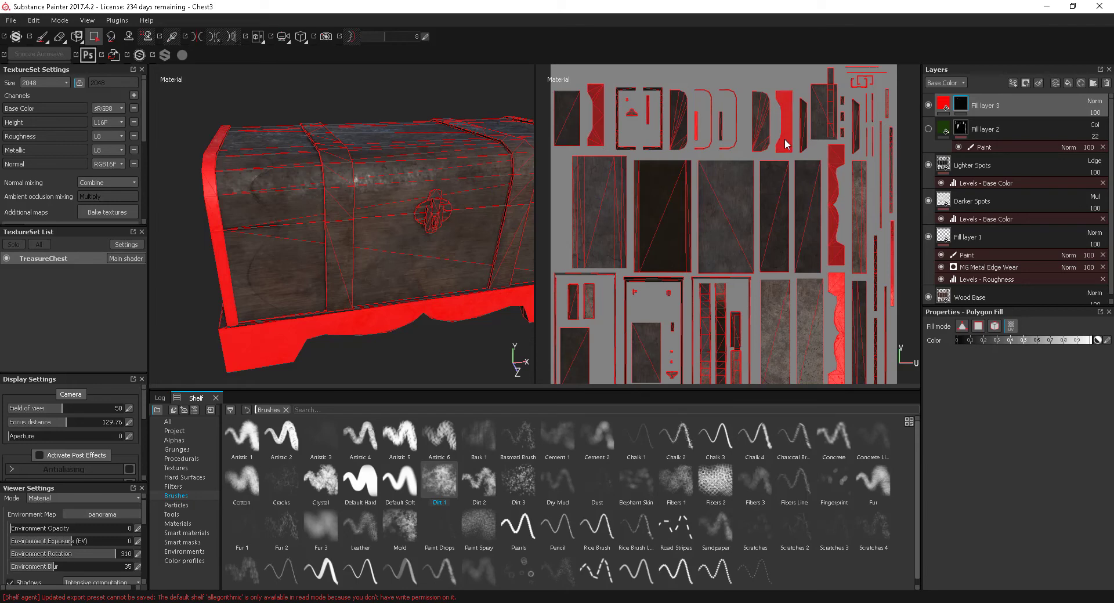
{"action": "left_click_drag", "start_coordinate": [302, 342], "coordinate": [304, 315], "text": "alt"}
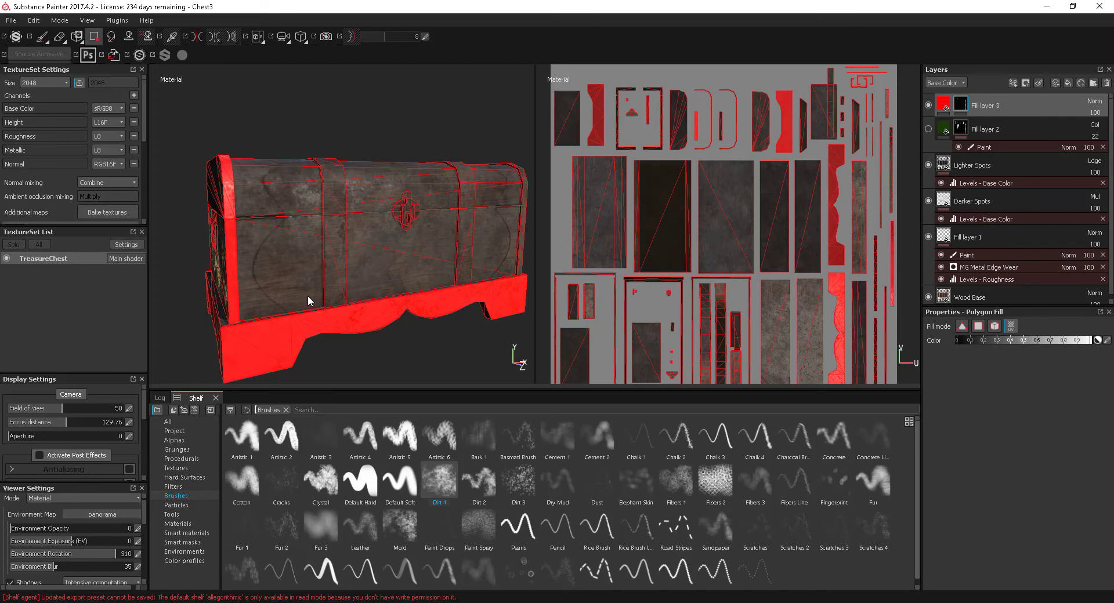
{"action": "left_click_drag", "start_coordinate": [308, 295], "coordinate": [349, 264], "text": "alt"}
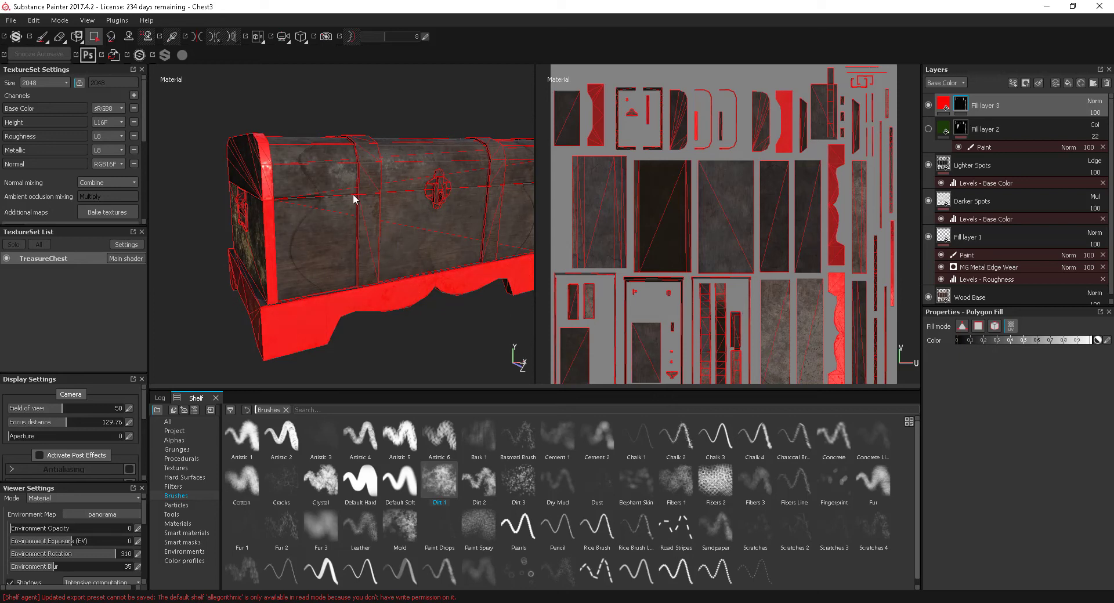
Switch to the Paint tool and show only the 3D view of the chest
{"action": "left_click", "coordinate": [42, 39]}
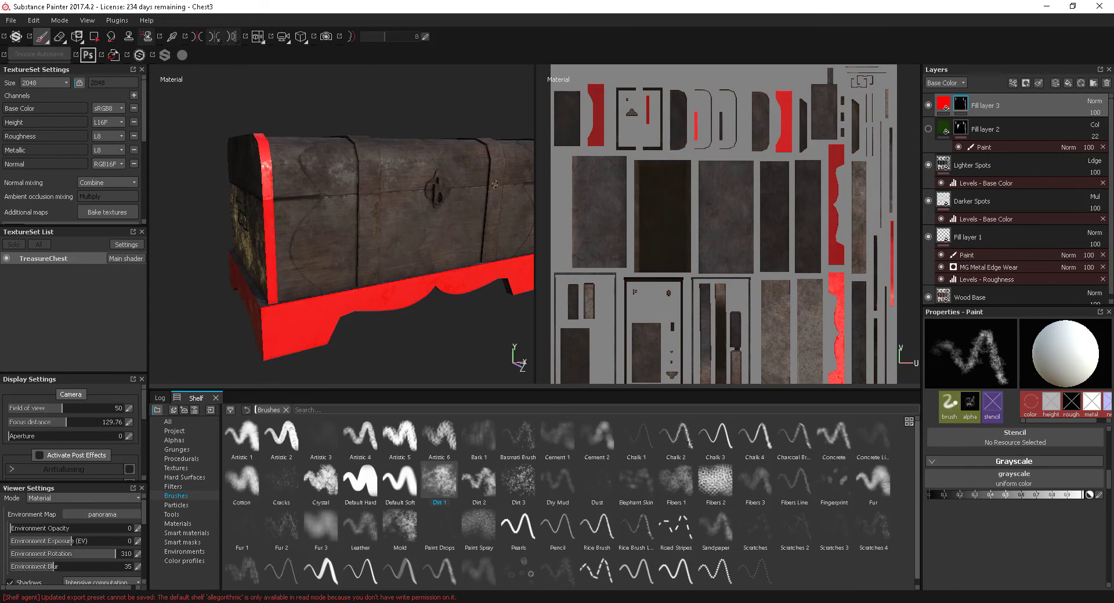
{"action": "key", "text": "F2"}
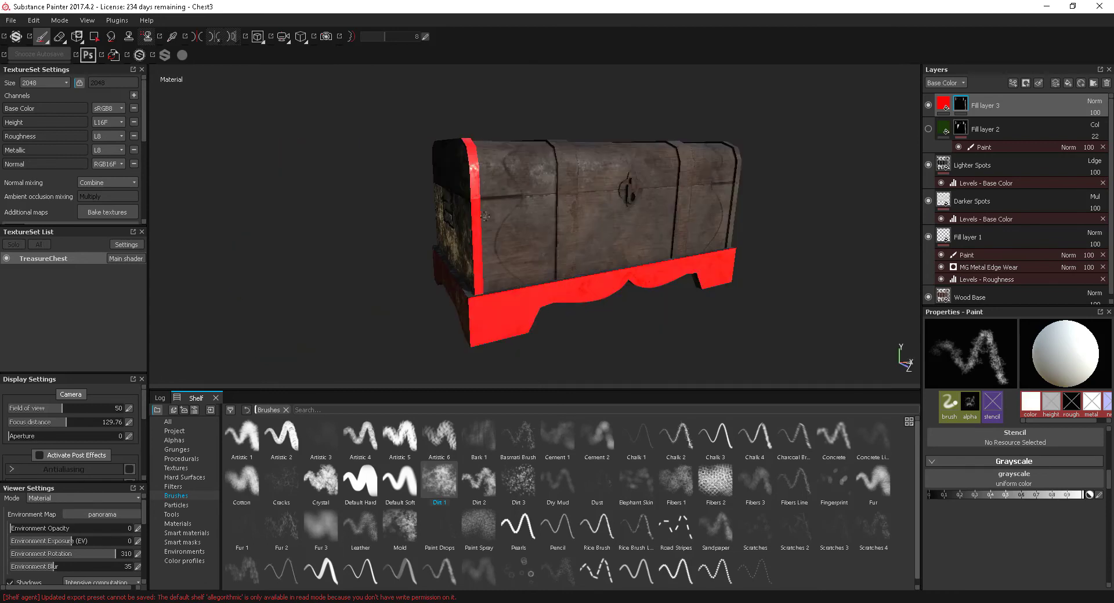
{"action": "mouse_move", "coordinate": [654, 224]}
{"action": "left_mouse_down", "text": "alt"}
{"action": "mouse_move", "coordinate": [691, 244]}
{"action": "mouse_move", "coordinate": [648, 227]}
{"action": "left_mouse_up", "text": "alt"}
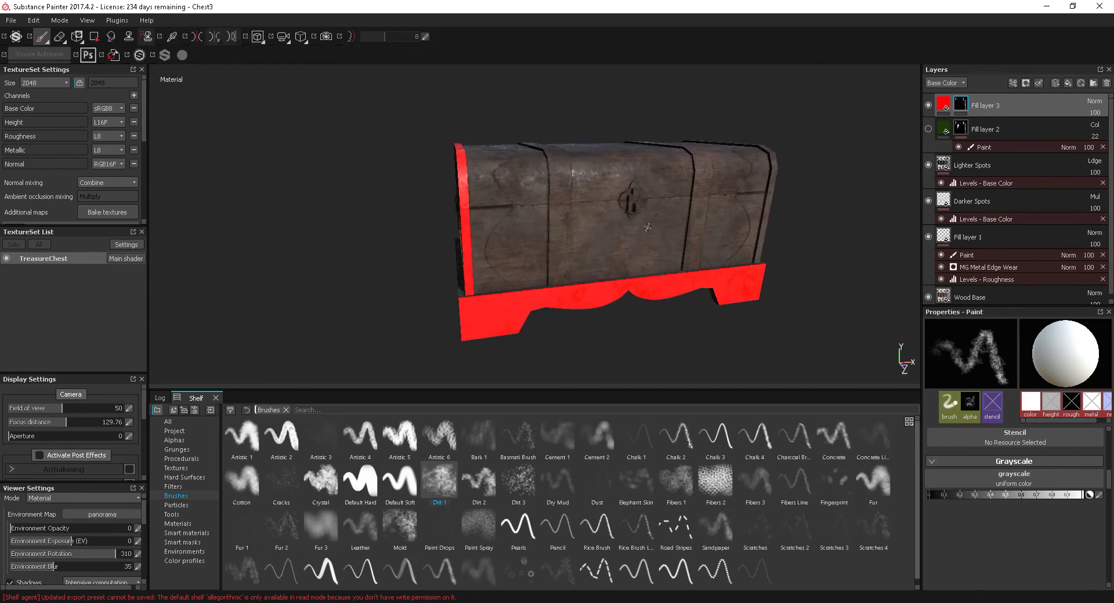
Compare the 2D-only, 3D-only and split views of the chest, ending on the 3D view with the whole chest framed
{"action": "key", "text": "F3"}
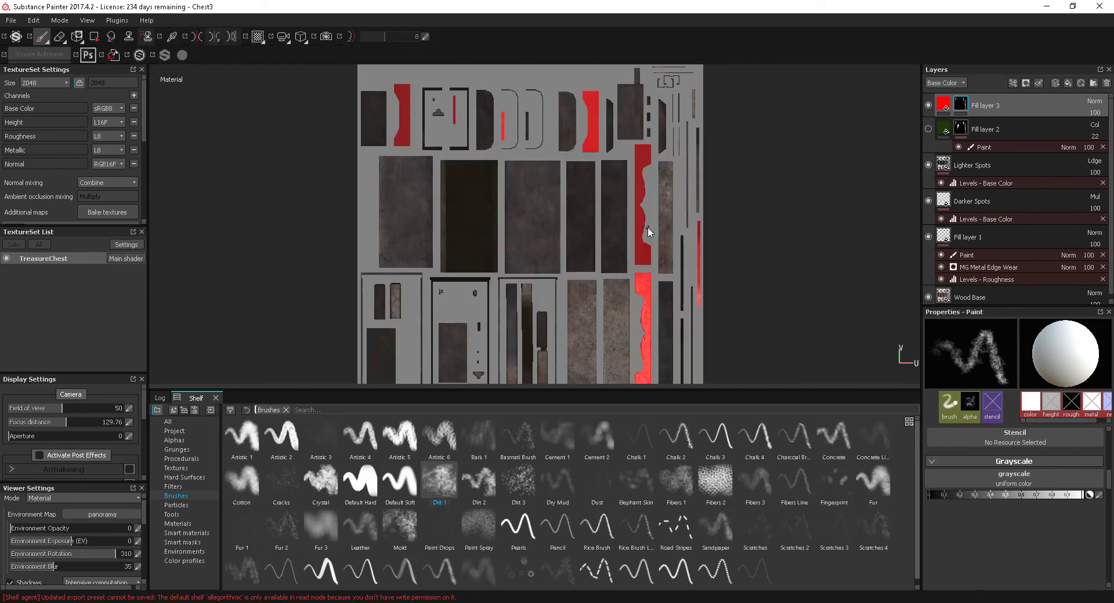
{"action": "key", "text": "F2"}
{"action": "key", "text": "F1"}
{"action": "key", "text": "F2"}
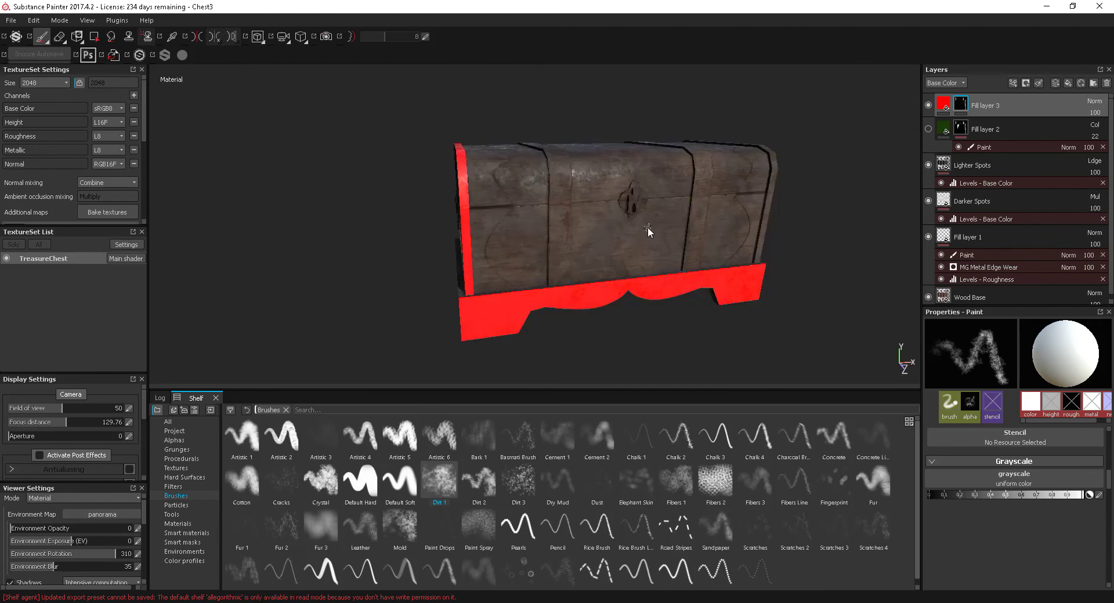
{"action": "key", "text": "f"}
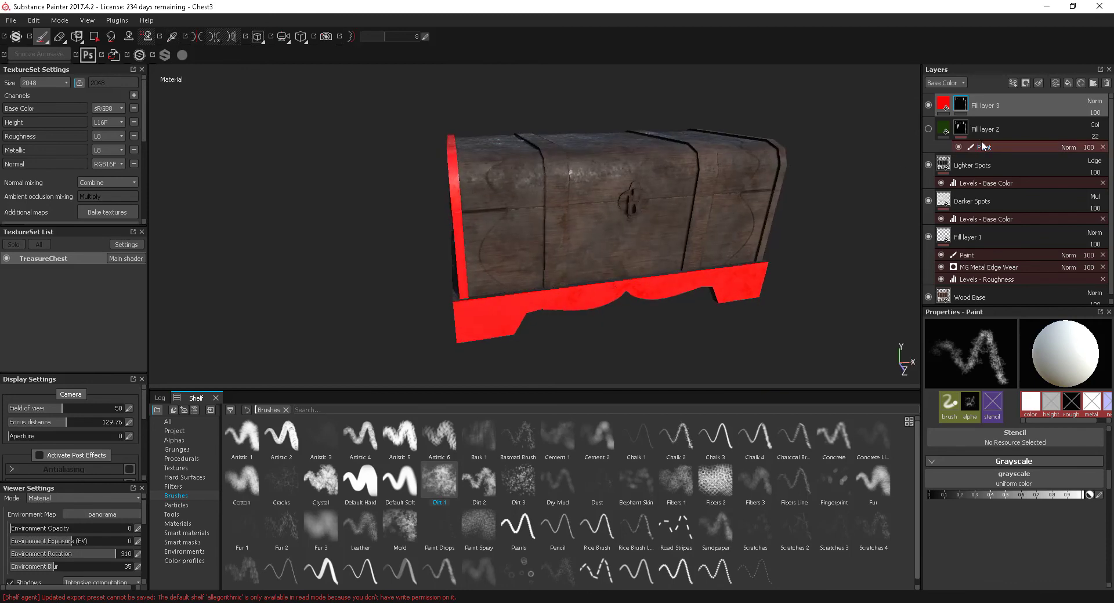
Set Fill layer 3's Base Color blend mode to Multiply and its opacity to 36, and inspect the tinted chest
{"action": "left_click", "coordinate": [1091, 103]}
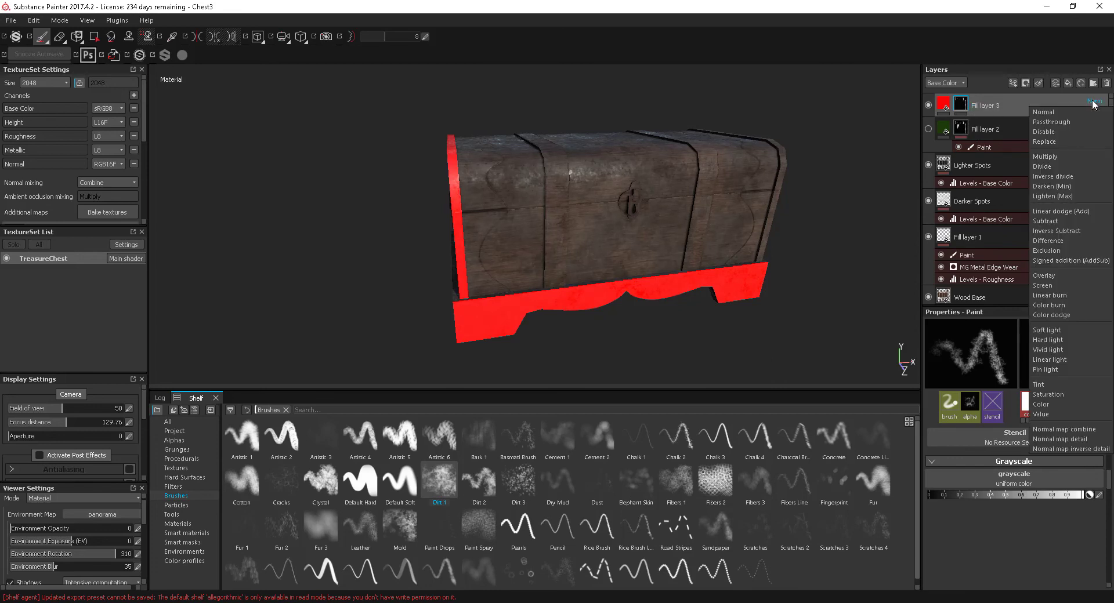
{"action": "left_click", "coordinate": [1057, 157]}
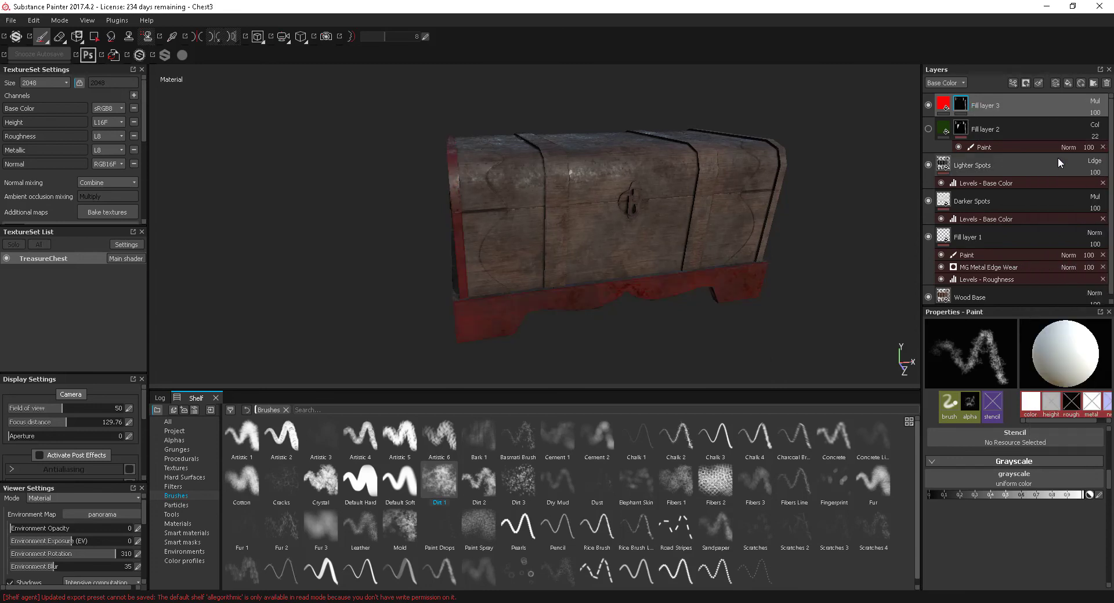
{"action": "left_click", "coordinate": [1097, 113]}
{"action": "left_click_drag", "start_coordinate": [1097, 122], "coordinate": [1079, 121]}
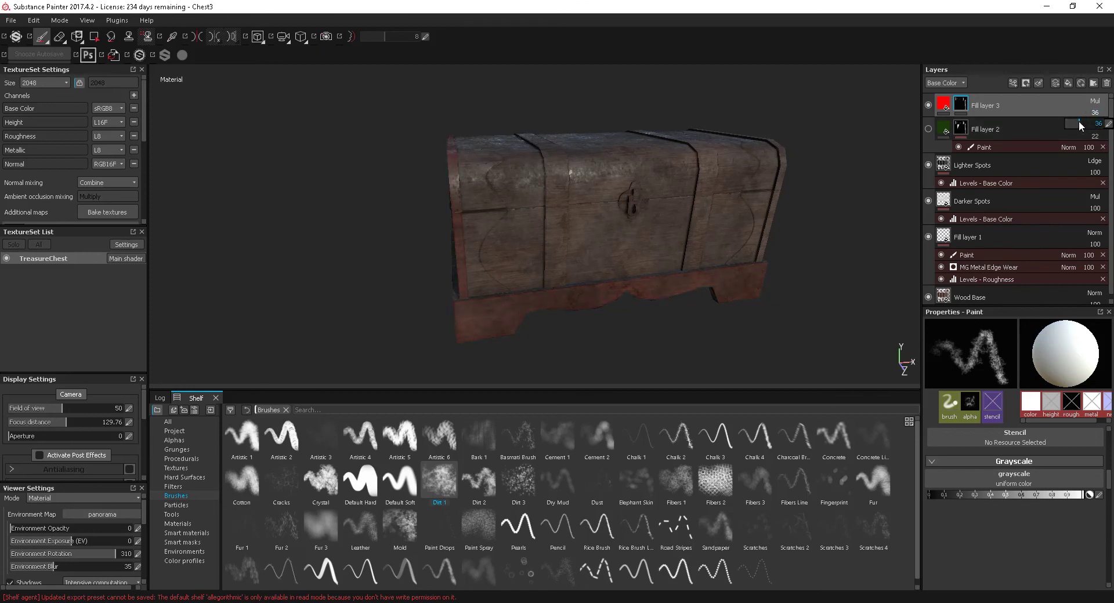
{"action": "left_click_drag", "start_coordinate": [824, 261], "coordinate": [756, 281], "text": "alt"}
{"action": "left_click_drag", "start_coordinate": [673, 250], "coordinate": [555, 258], "text": "alt"}
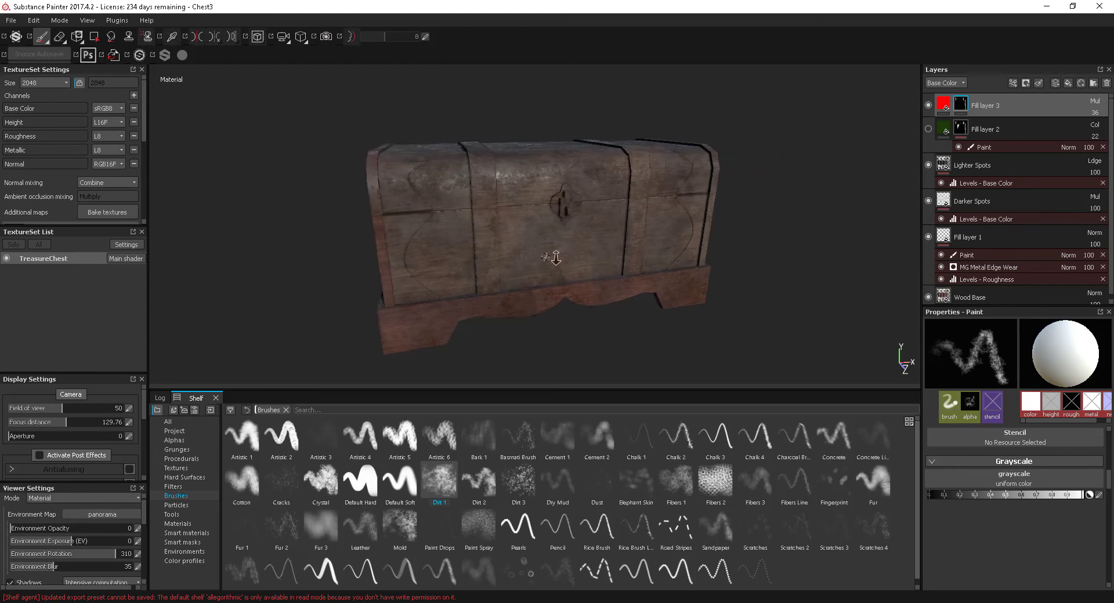
{"action": "mouse_move", "coordinate": [555, 258]}
{"action": "right_mouse_down", "text": "alt"}
{"action": "mouse_move", "coordinate": [557, 272]}
{"action": "mouse_move", "coordinate": [580, 280]}
{"action": "right_mouse_up", "text": "alt"}
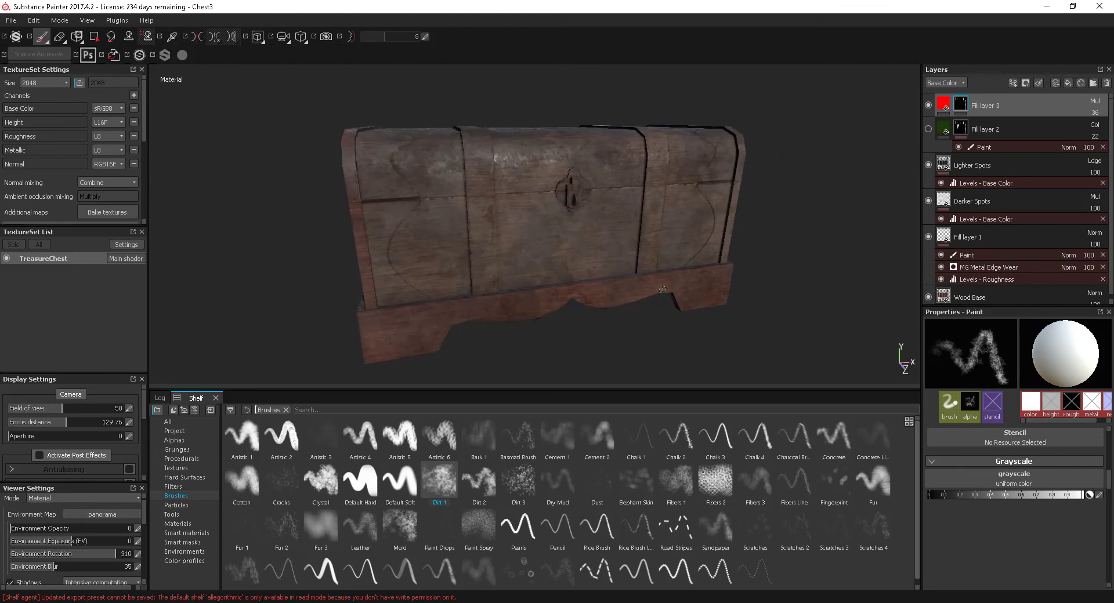